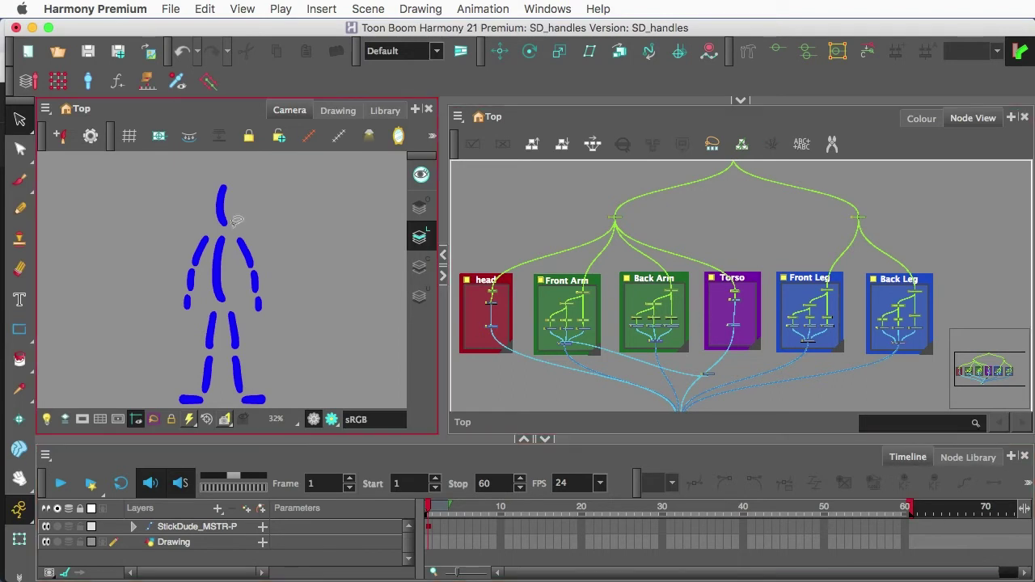
Starting from the back arm's hand, select up the hierarchy to the whole upper body and rotate it slightly clockwise.
left_click(18, 542)
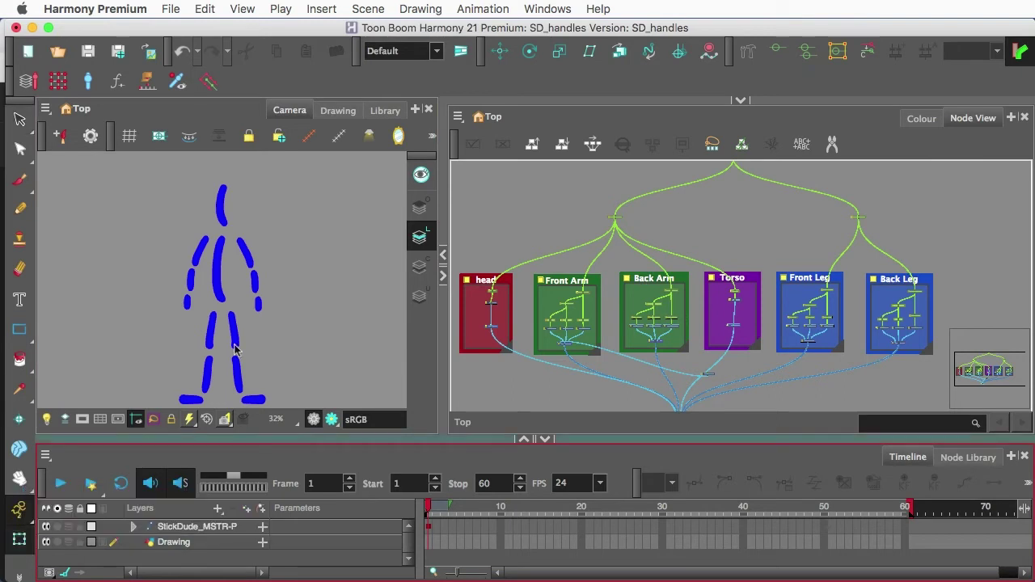
left_click(258, 310)
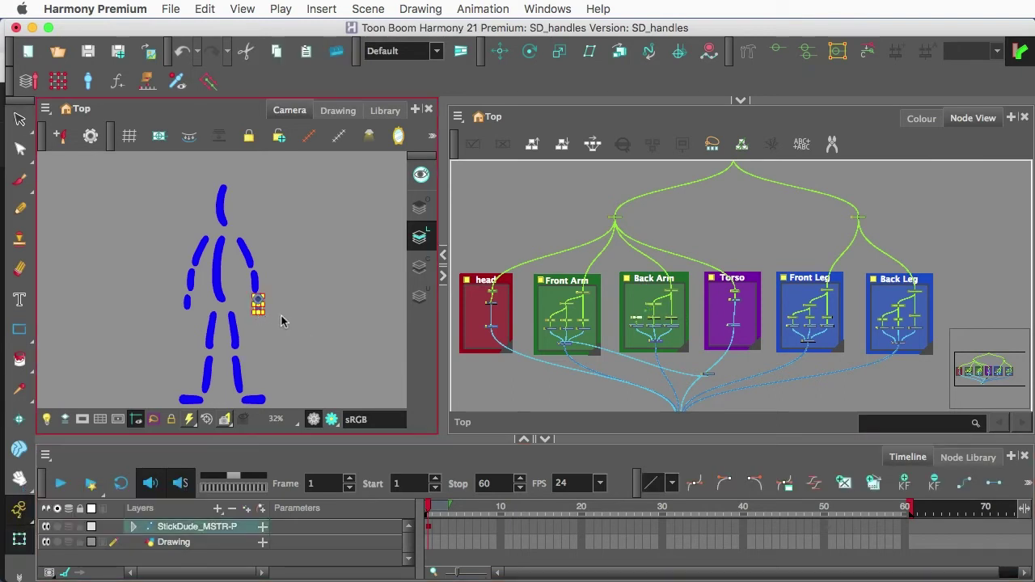
scroll(276, 311, "up", 2)
scroll(268, 313, "down", 2)
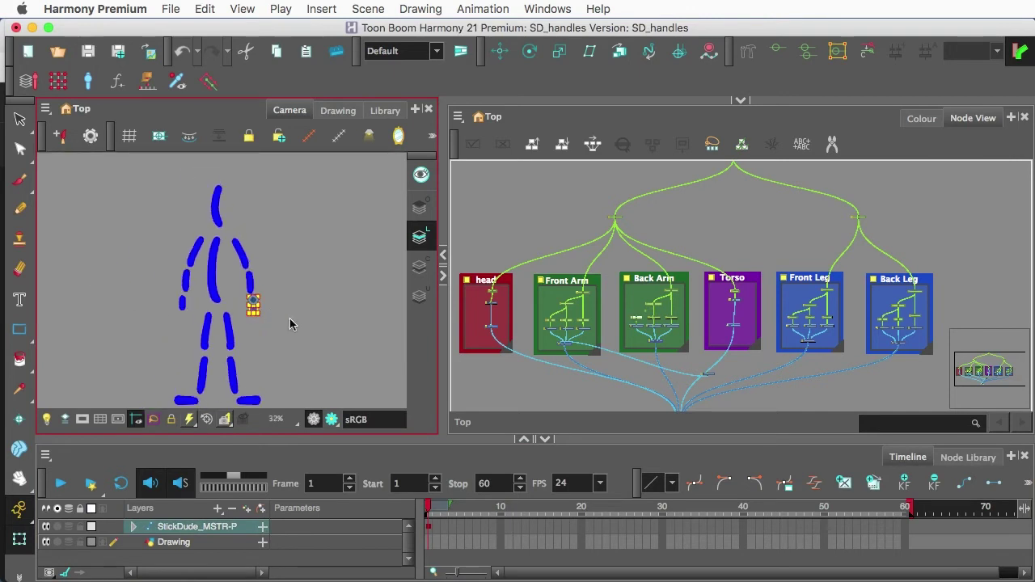
key("b")
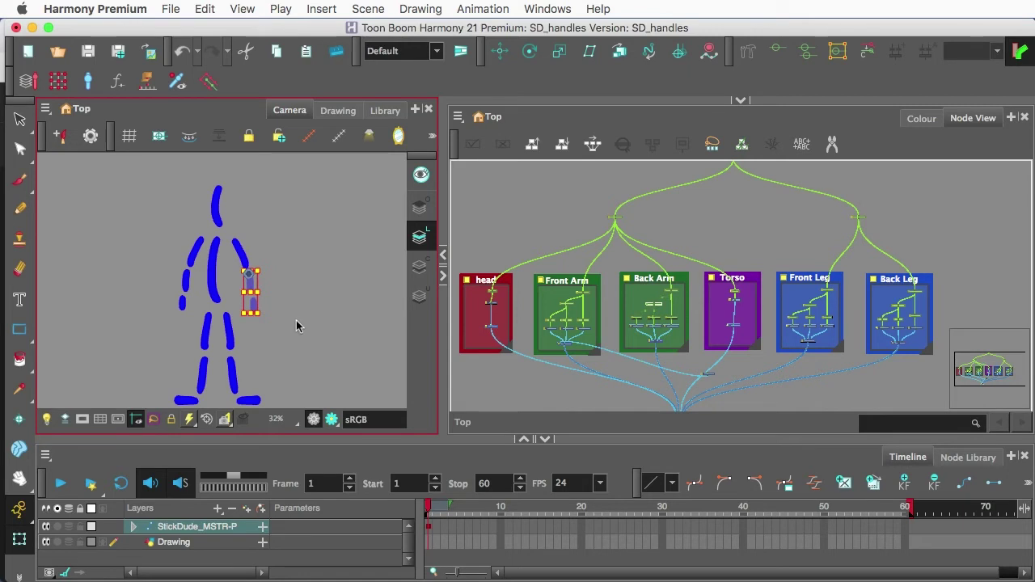
key("b")
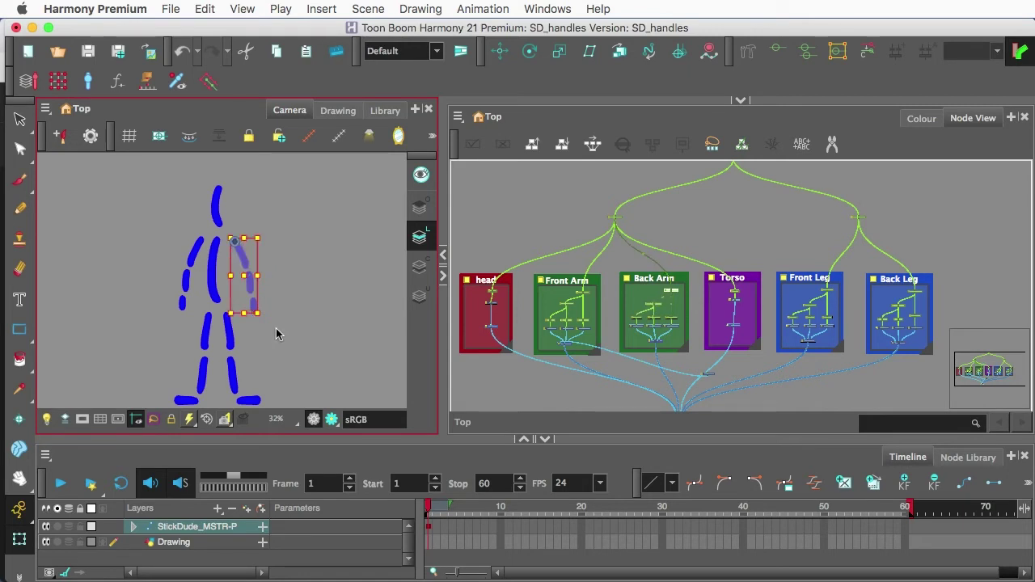
mouse_move(271, 327)
left_mouse_down()
mouse_move(289, 323)
mouse_move(276, 330)
left_mouse_up()
key("b")
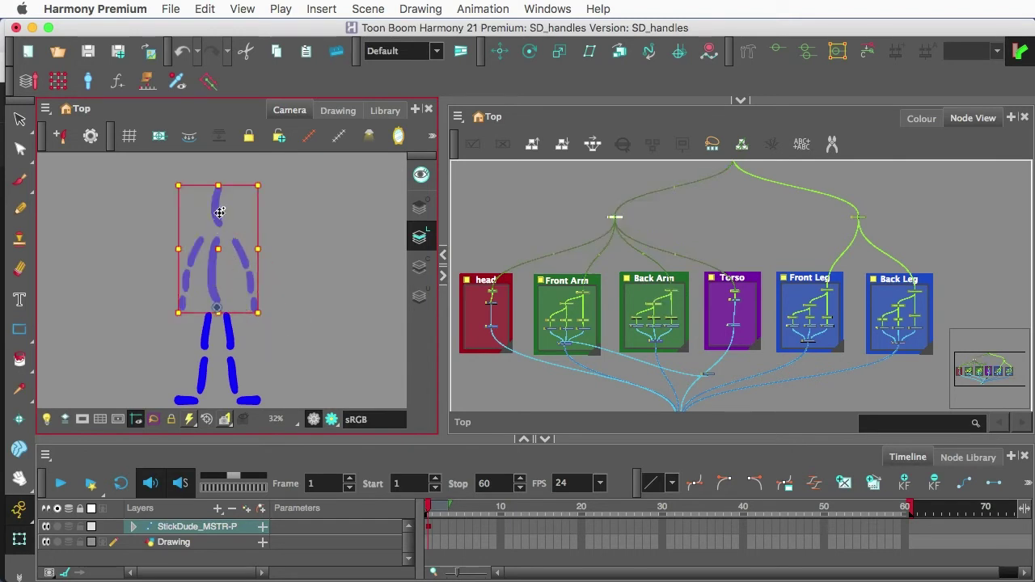
mouse_move(272, 185)
left_mouse_down()
mouse_move(300, 196)
mouse_move(273, 195)
left_mouse_up()
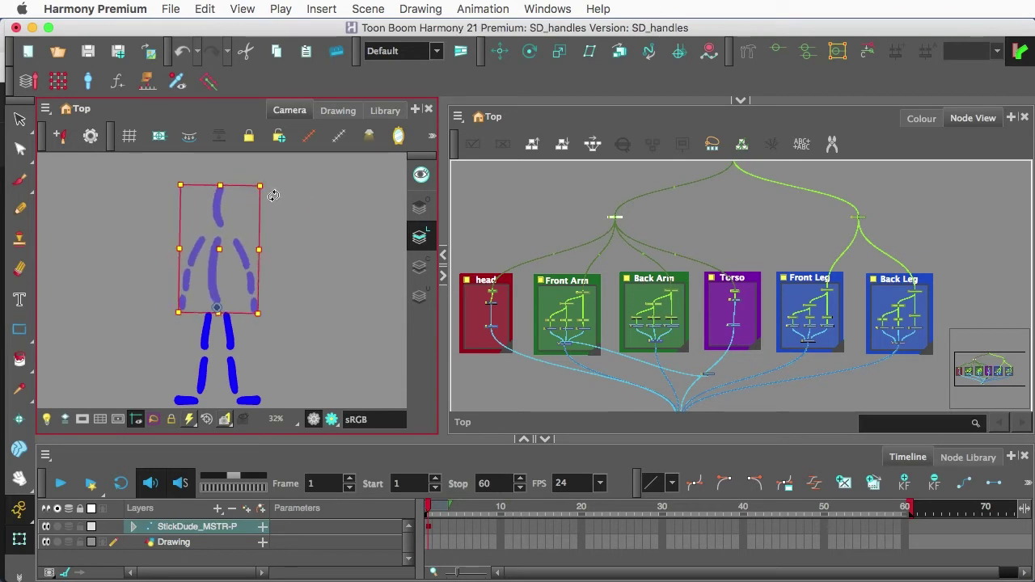
Try rotating both legs through their shared parent peg, selected upward from the back foot, and undo the rotation.
left_click(250, 402)
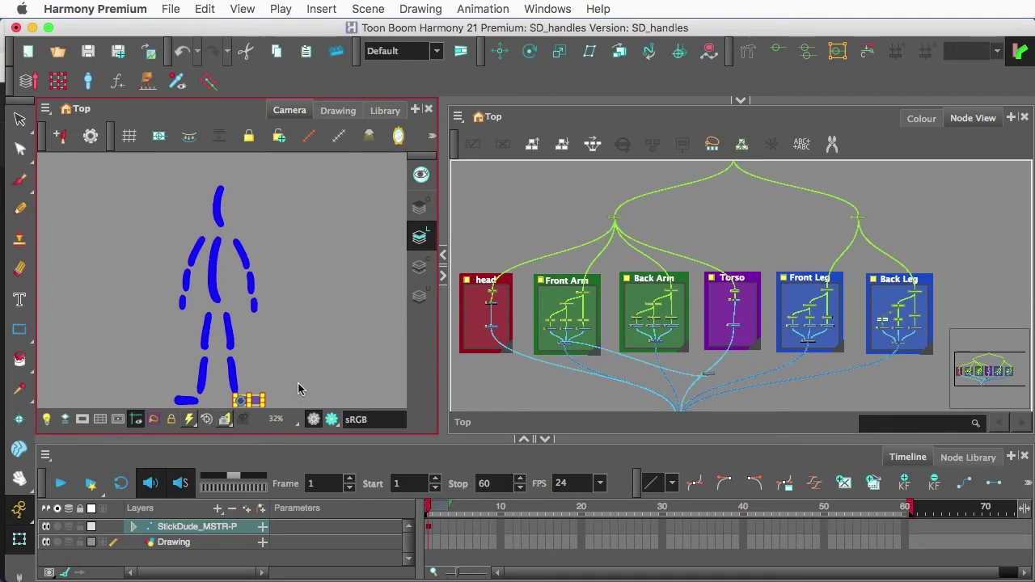
key("b")
key("b")
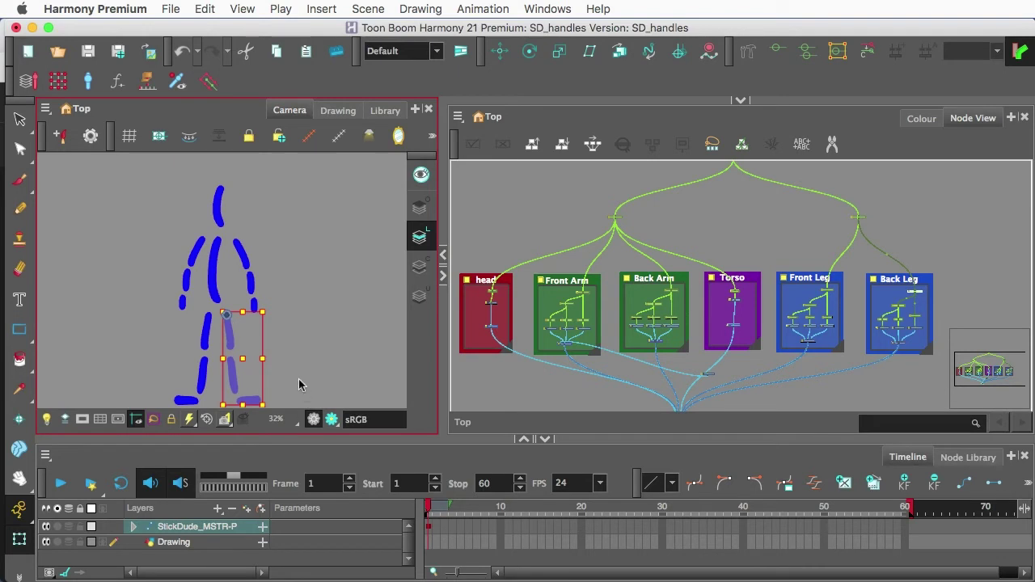
key("b")
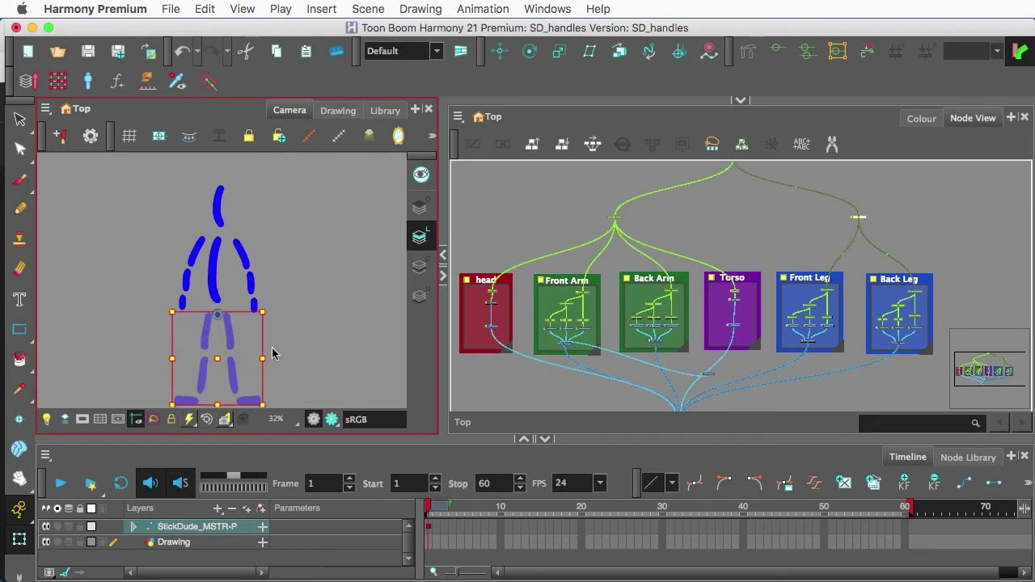
mouse_move(270, 310)
left_mouse_down()
mouse_move(273, 325)
mouse_move(280, 311)
left_mouse_up()
key("ctrl+z")
left_click(301, 312)
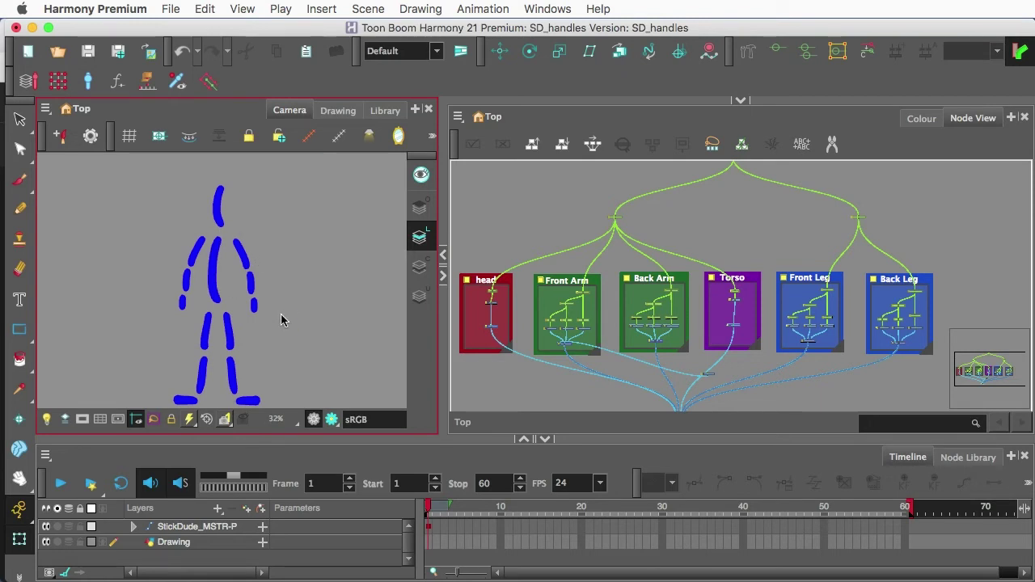
Brush a small green filled blob beside the back arm on frame 1 of the Drawing layer.
left_click(429, 545)
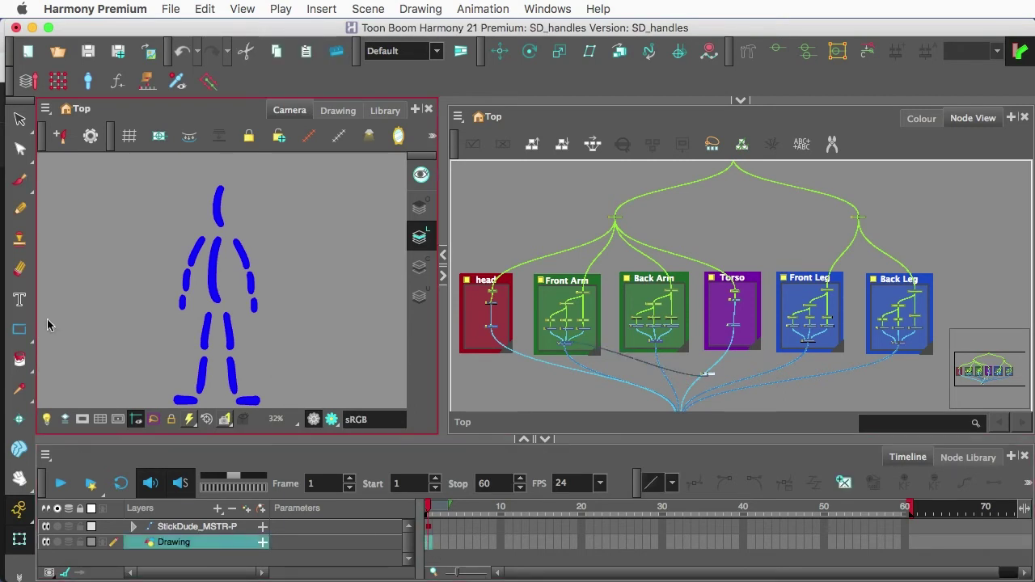
left_click(20, 186)
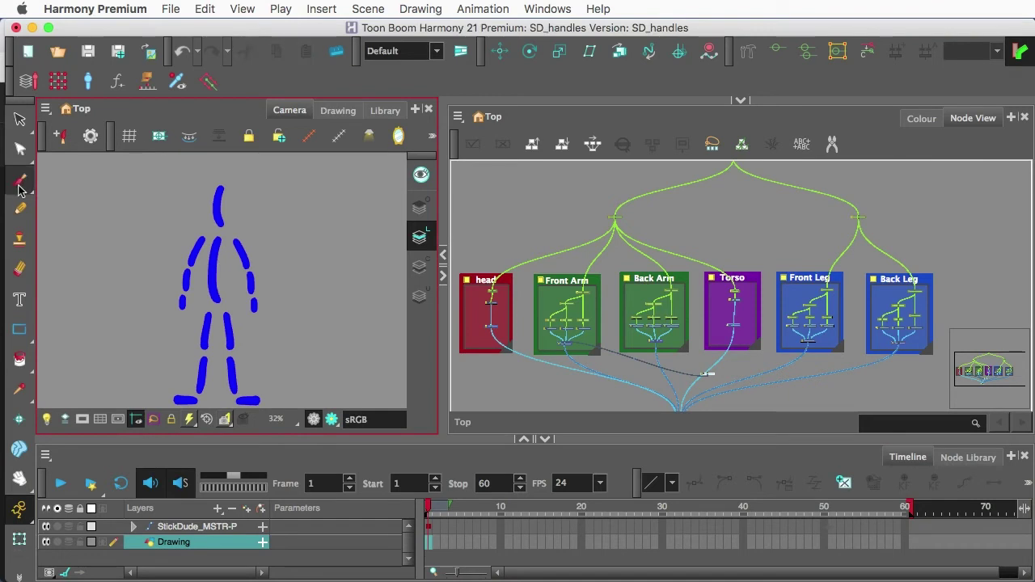
left_click(21, 189)
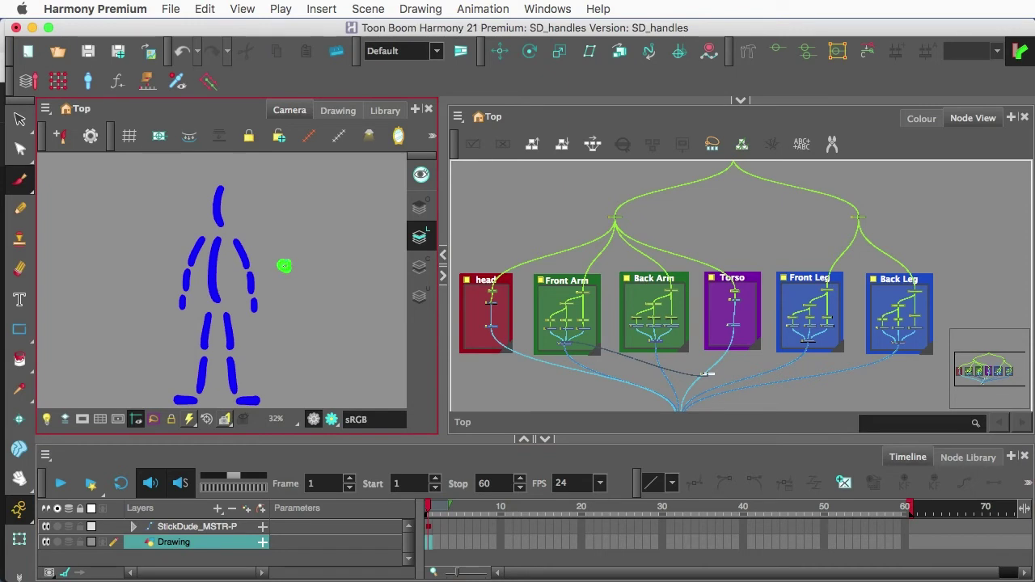
left_click_drag(285, 265, 287, 266)
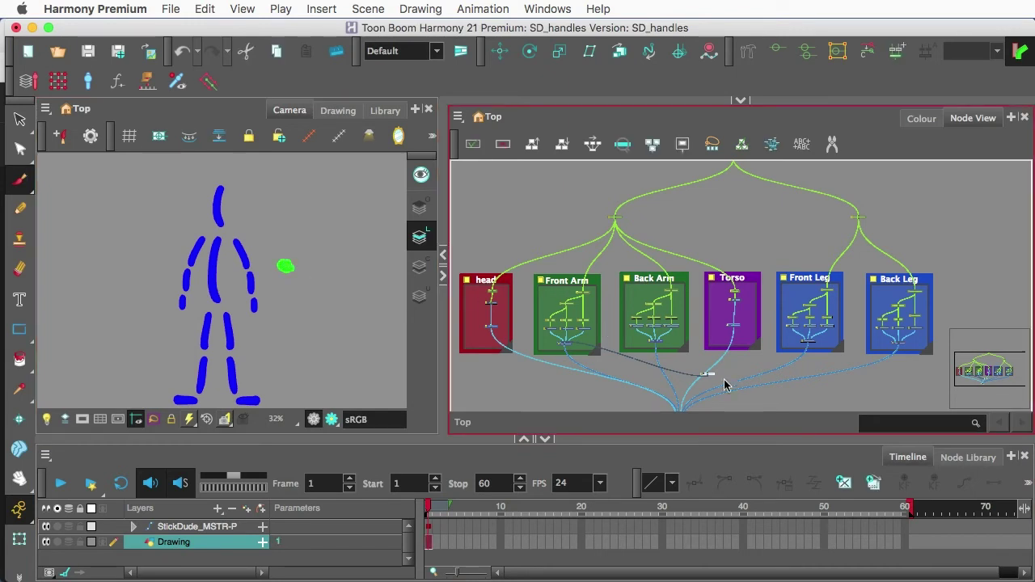
Delete the loose Drawing node located near the Torso group's output cable.
scroll(708, 374, "up", 5)
scroll(708, 374, "up", 3)
mouse_move(702, 365)
left_mouse_down()
mouse_move(775, 329)
mouse_move(760, 323)
left_mouse_up()
left_click_drag(700, 336, 756, 340)
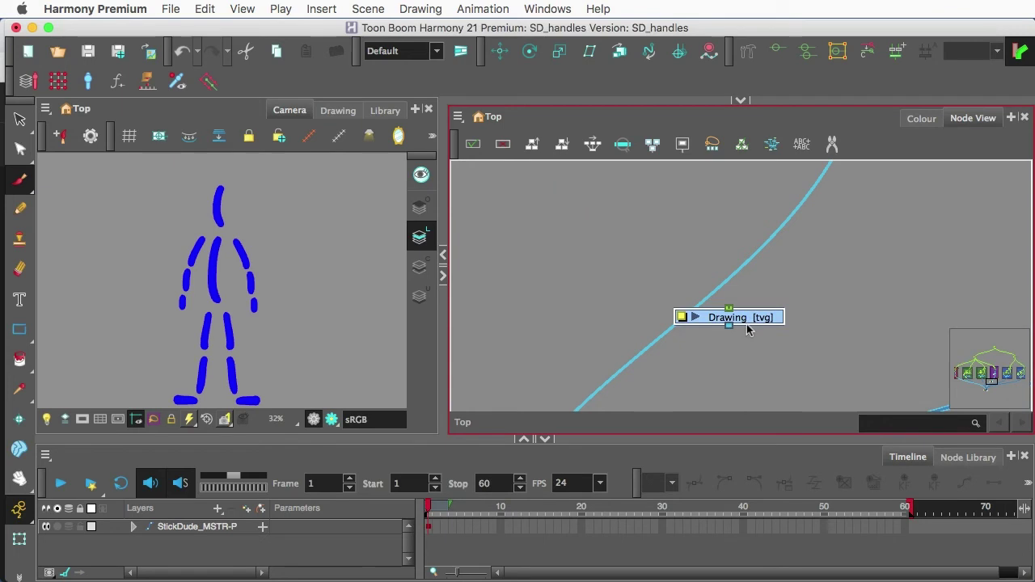
key("Delete")
left_click(621, 324)
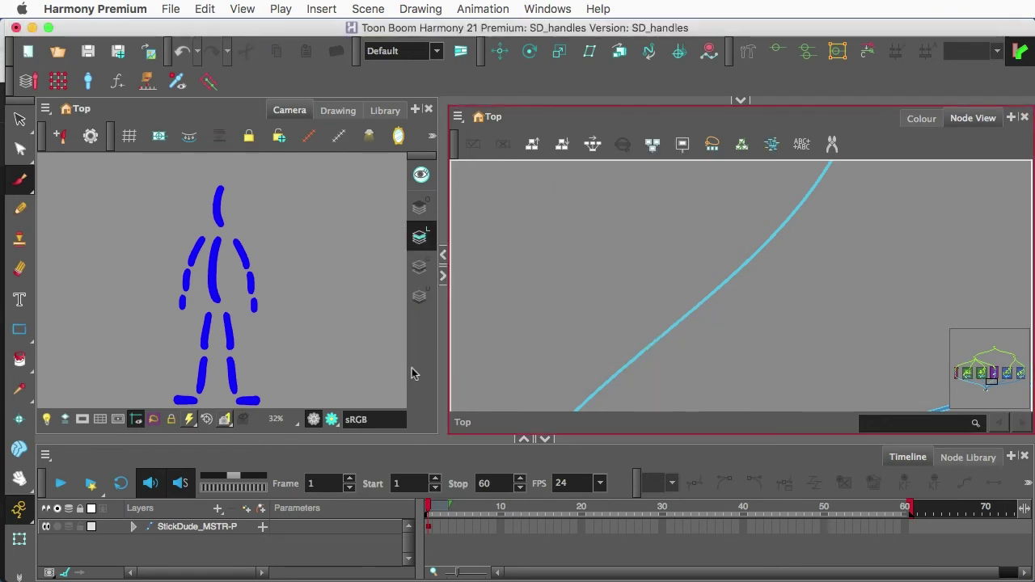
Examine the rig's node network, including the head, arm, torso and leg groups and their parent pegs.
scroll(373, 340, "down", 2)
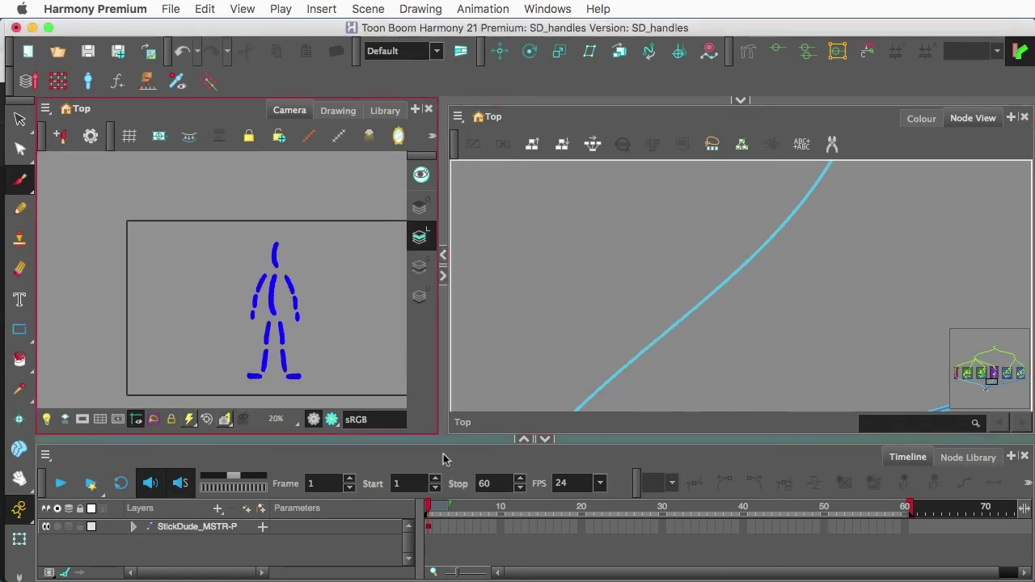
scroll(643, 299, "down", 1)
scroll(643, 301, "down", 5)
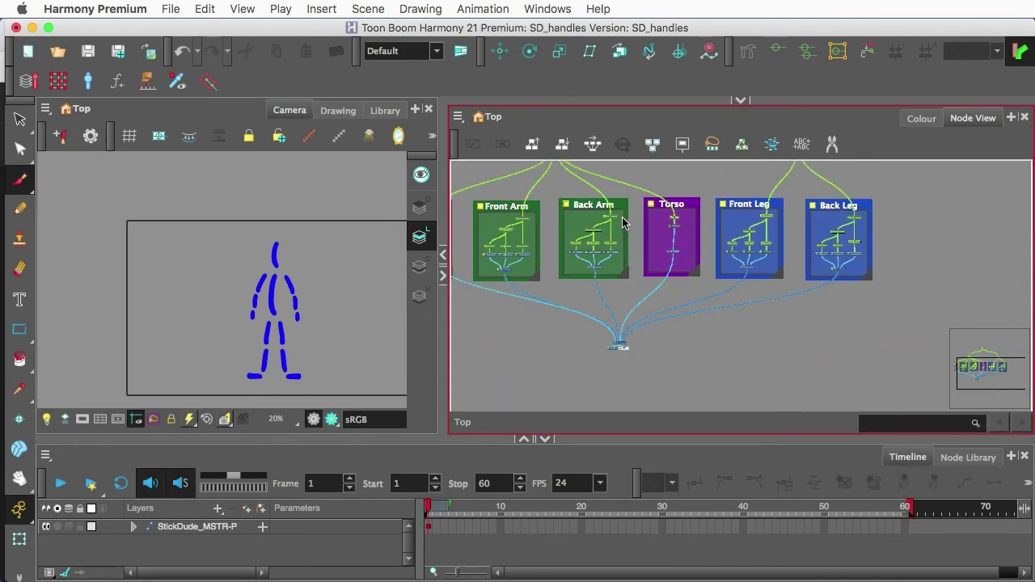
scroll(598, 221, "down", 2)
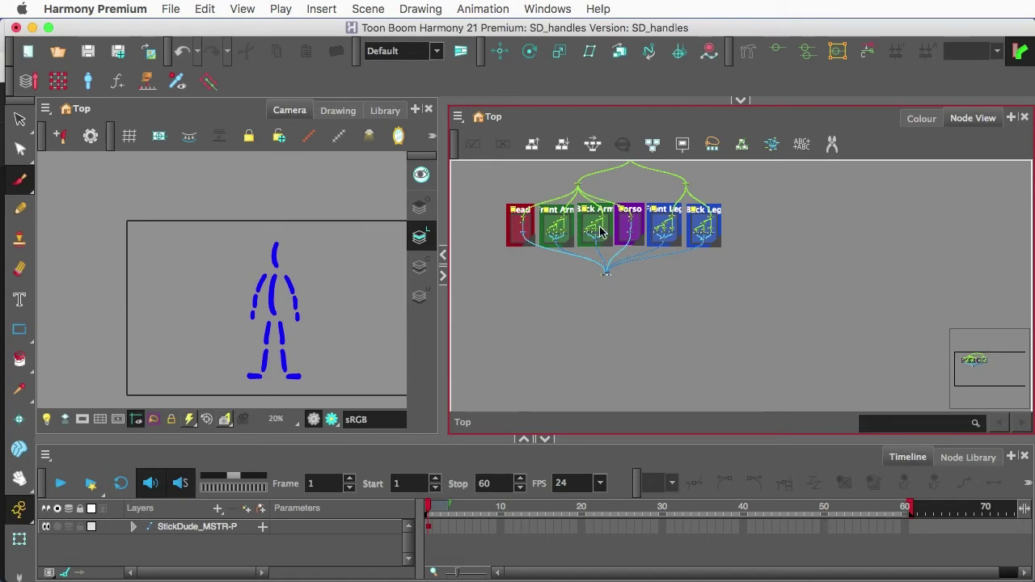
scroll(628, 233, "up", 5)
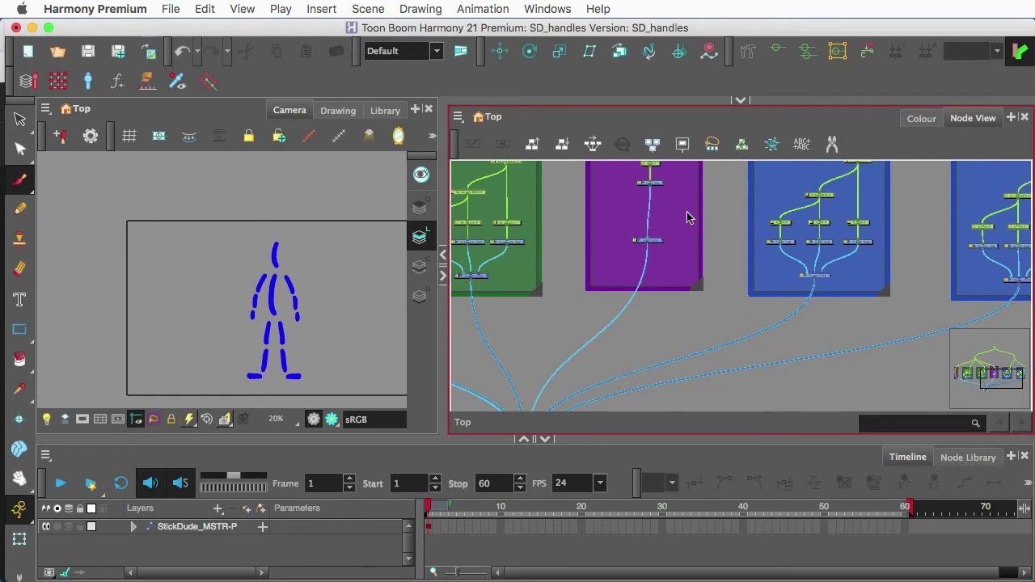
scroll(682, 215, "down", 4)
scroll(684, 185, "down", 3)
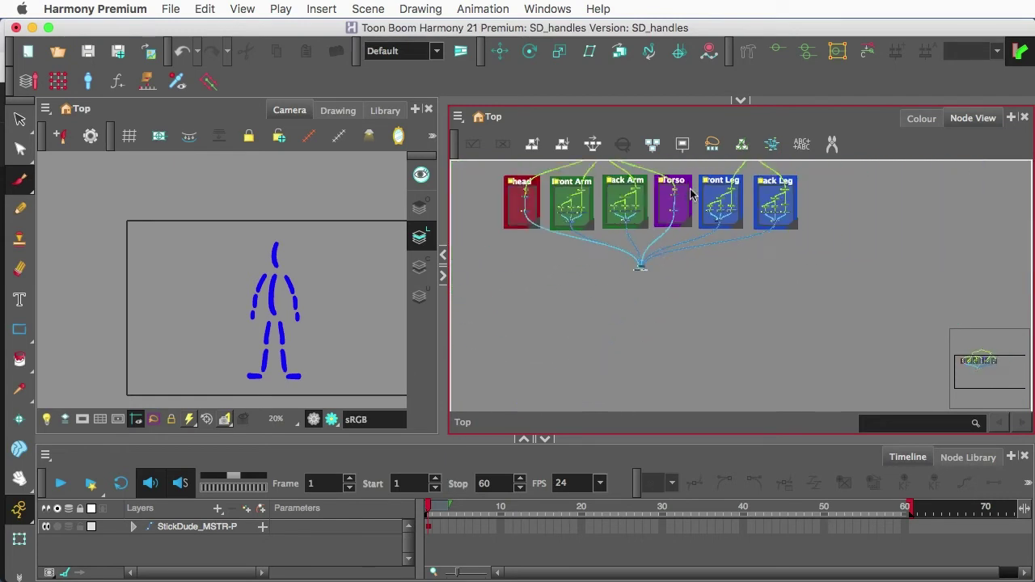
left_click_drag(697, 180, 691, 245)
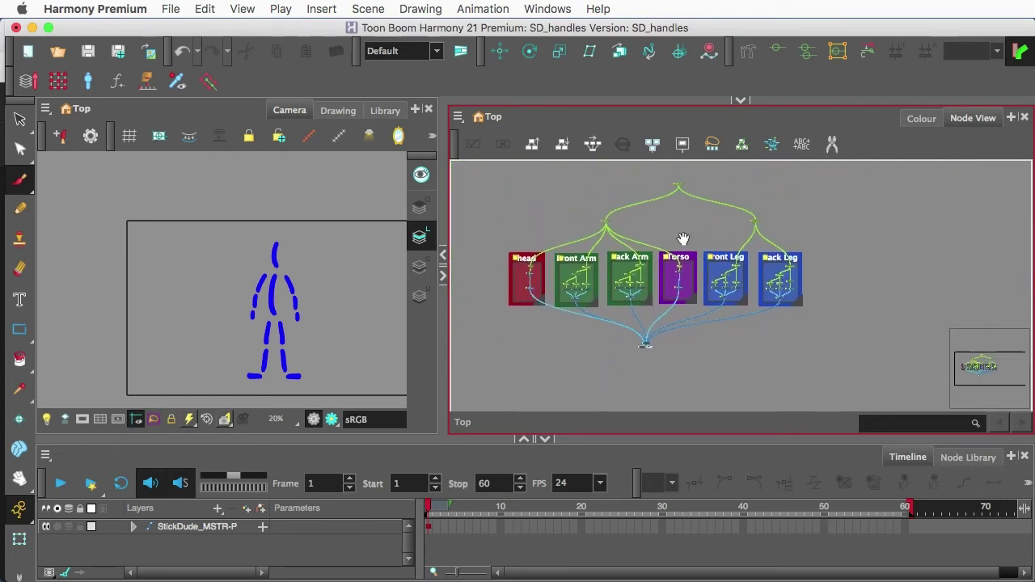
scroll(663, 229, "up", 4)
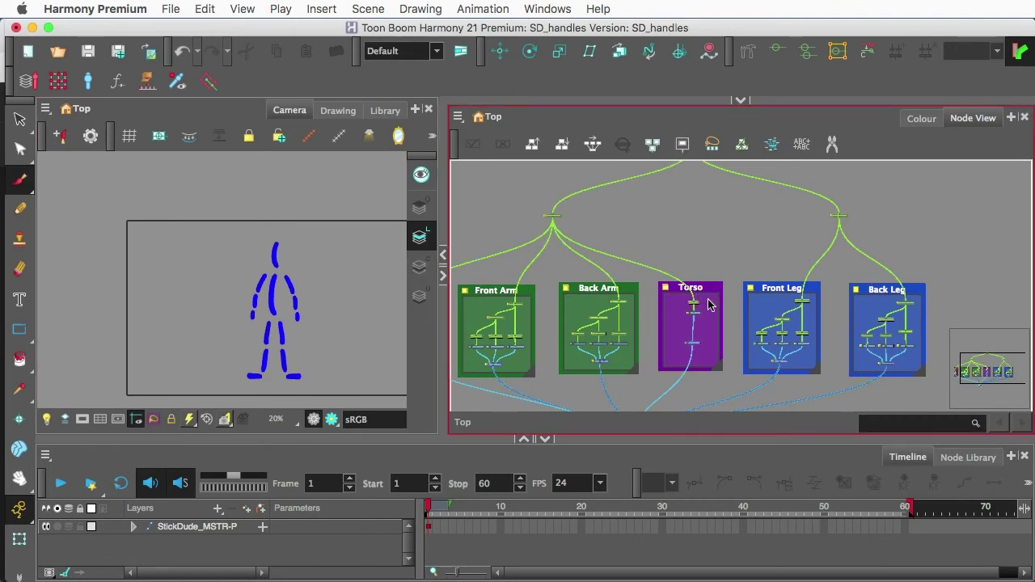
scroll(708, 302, "up", 1)
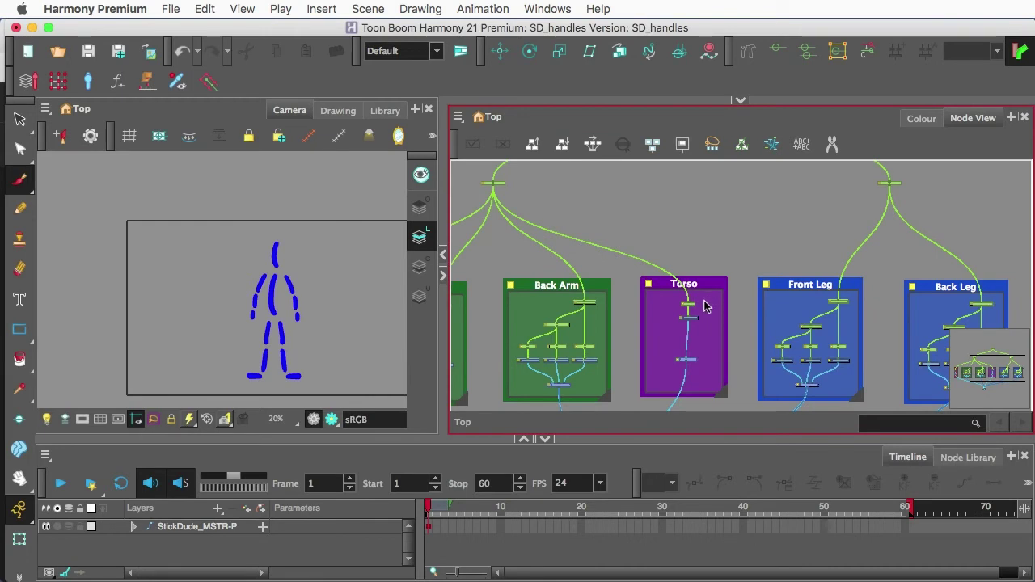
Add a vector drawing layer named upr_bdy_hndl.
key("super")
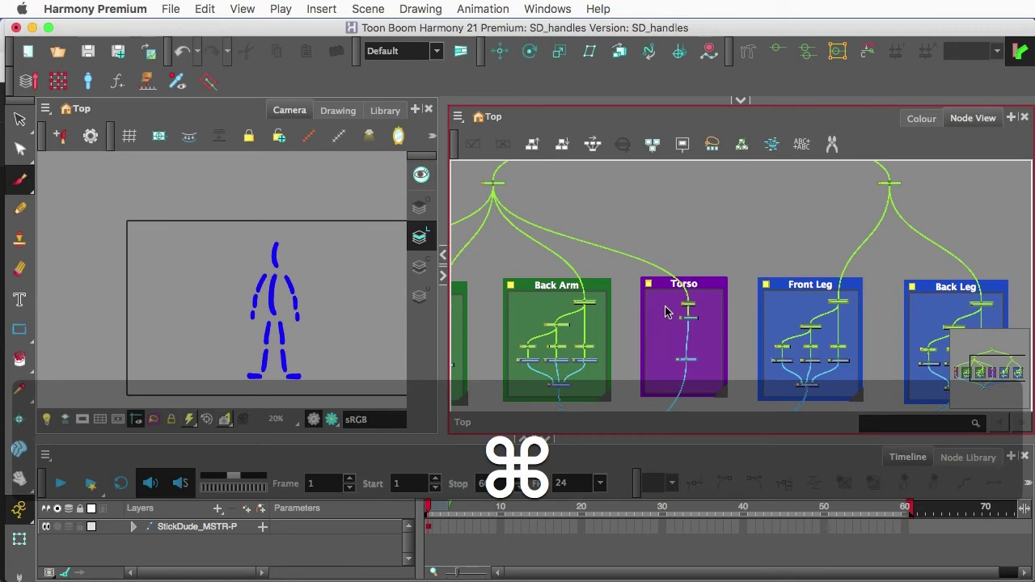
key("super+r")
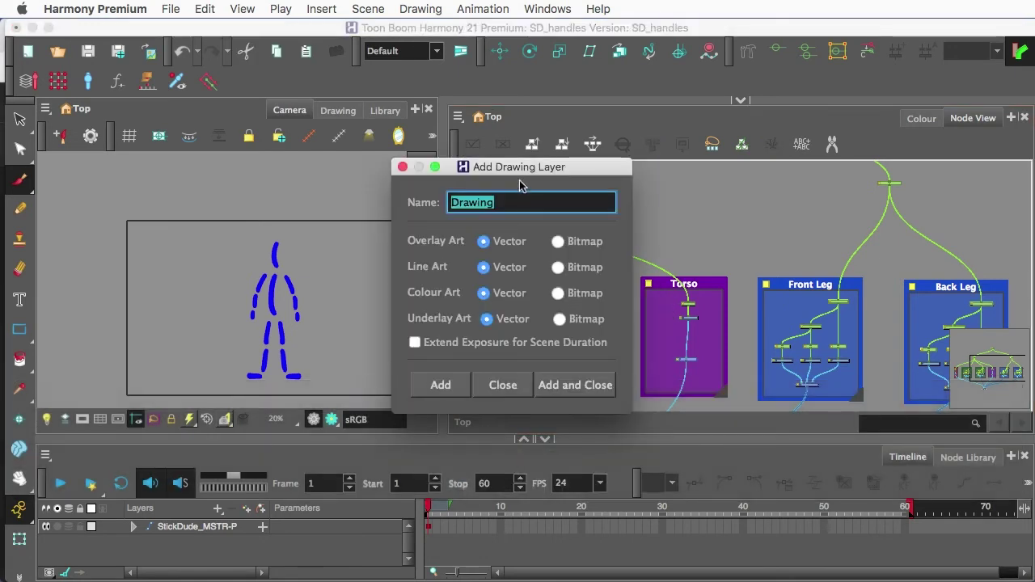
type("upr_bdy")
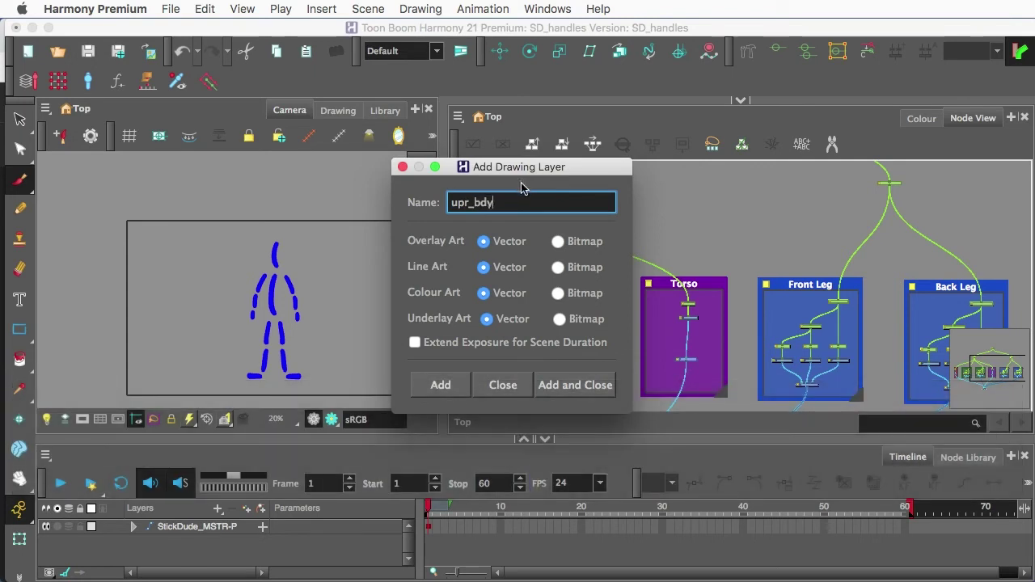
type("_hndl")
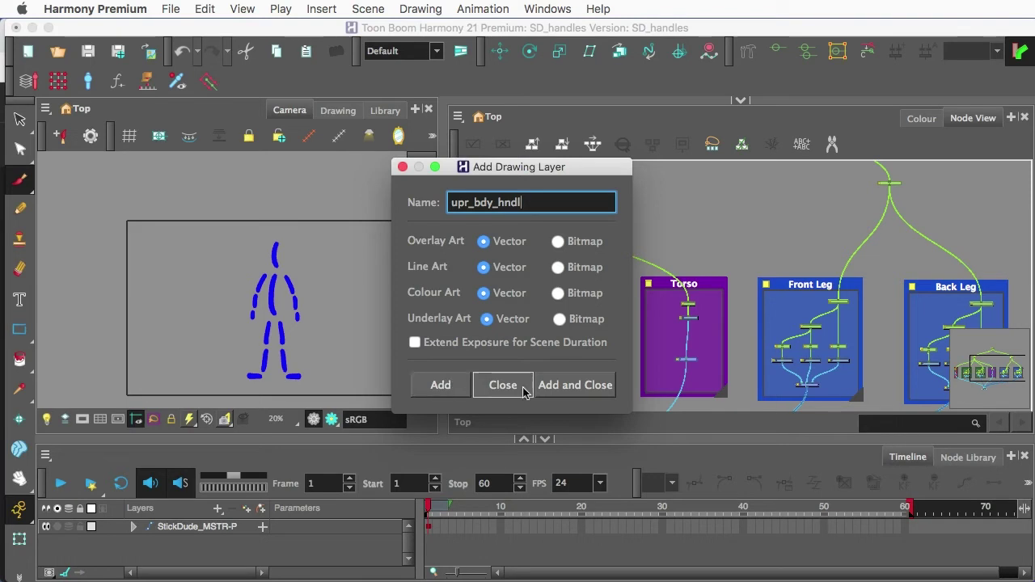
left_click(579, 395)
Connect the upr_bdy_hndl drawing node to the torso composite in the Torso group.
mouse_move(760, 293)
left_mouse_down()
mouse_move(735, 299)
mouse_move(652, 394)
mouse_move(667, 386)
left_mouse_up()
scroll(722, 323, "up", 3)
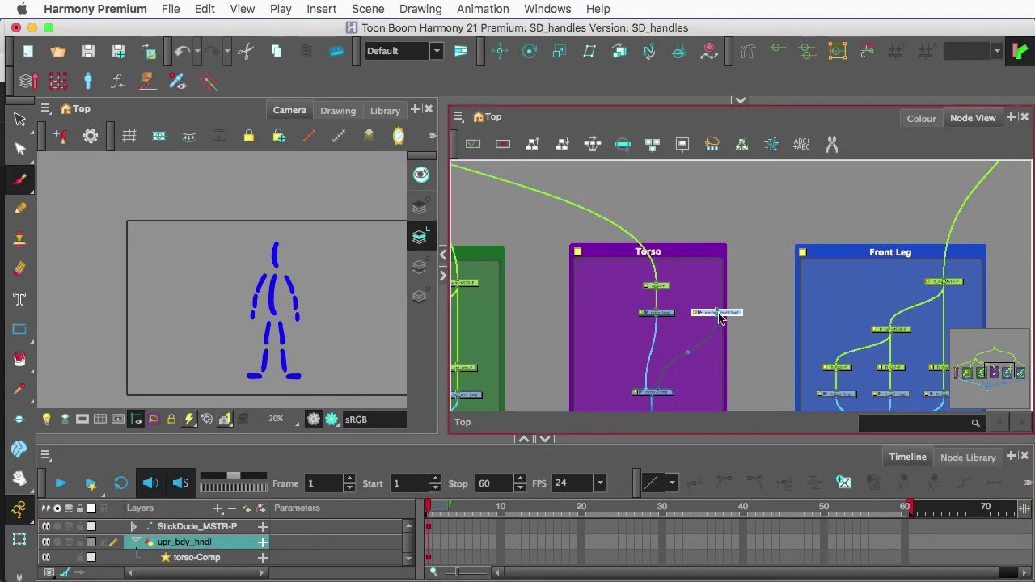
scroll(715, 315, "up", 3)
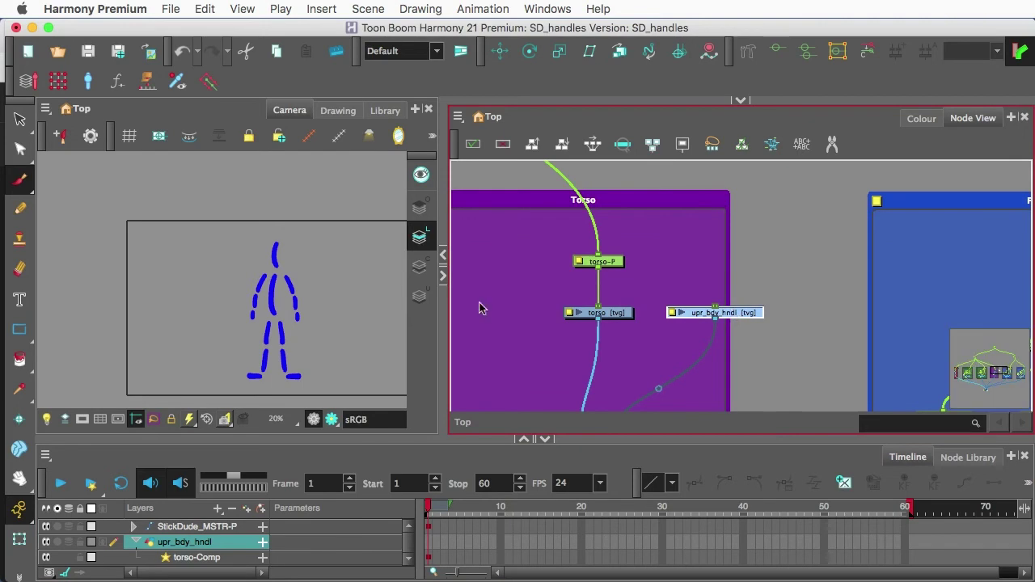
Paint a green dot with the Brush beside the figure's torso, outside the arm, on the upr_bdy_hndl layer, using the SD_handles palette's Green.
left_click(18, 183)
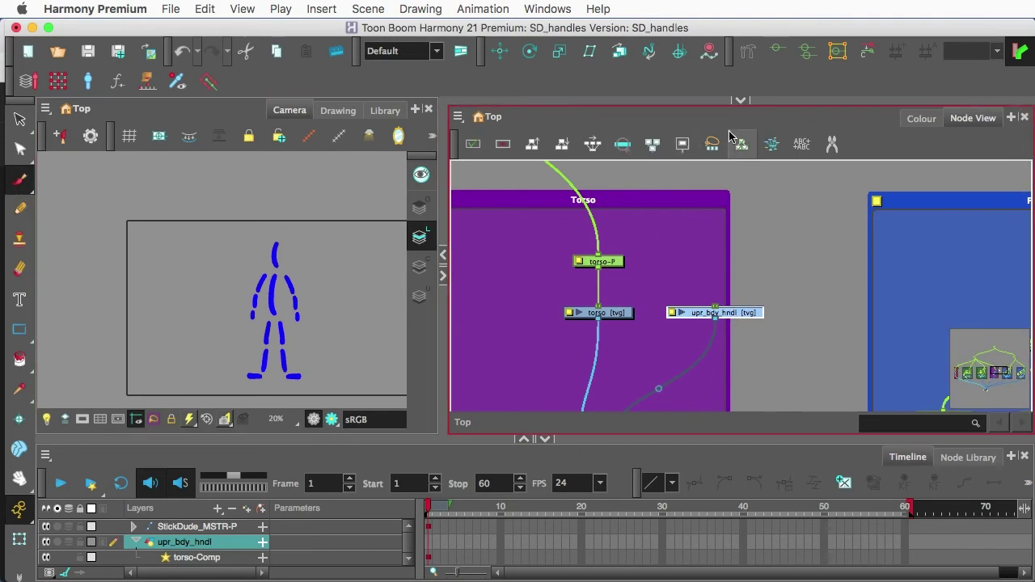
left_click(920, 119)
left_click(484, 351)
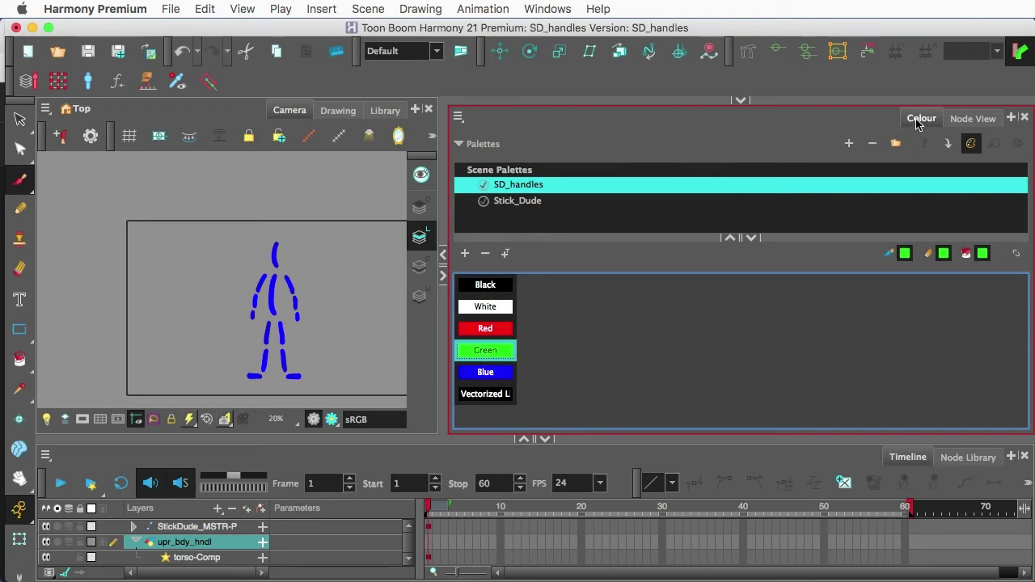
left_click(970, 119)
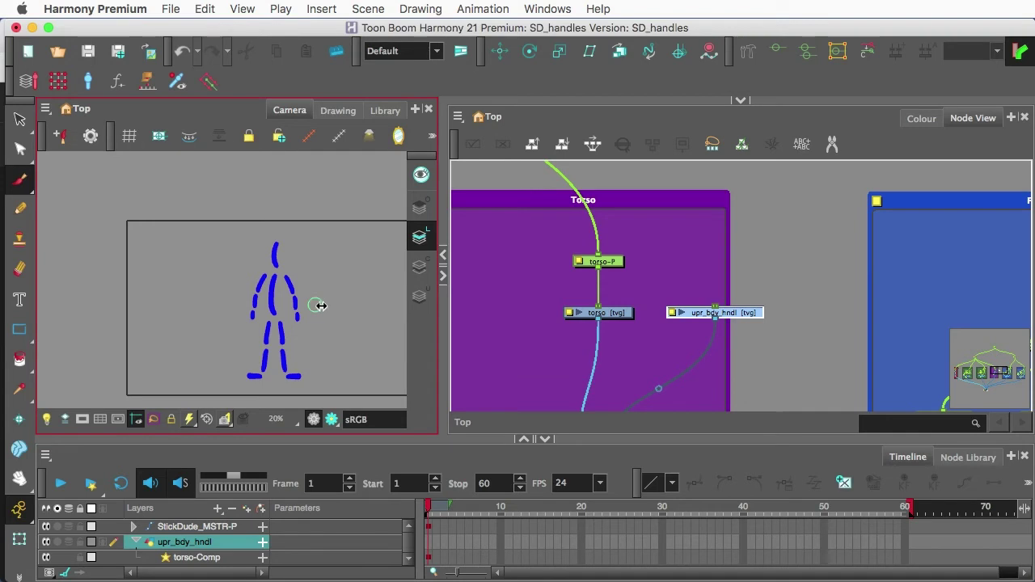
scroll(312, 314, "up", 3)
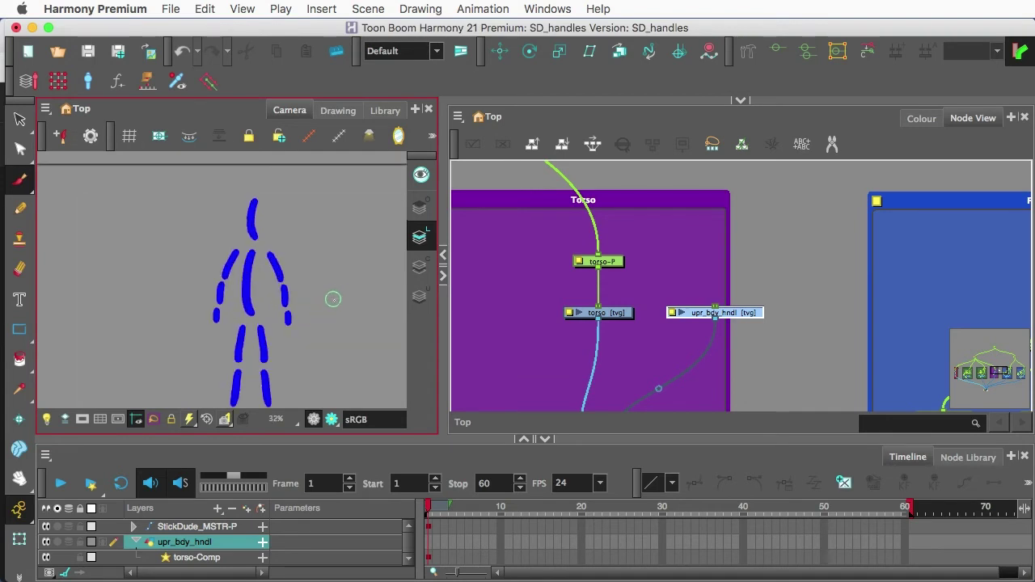
left_click(327, 302)
scroll(355, 266, "down", 3)
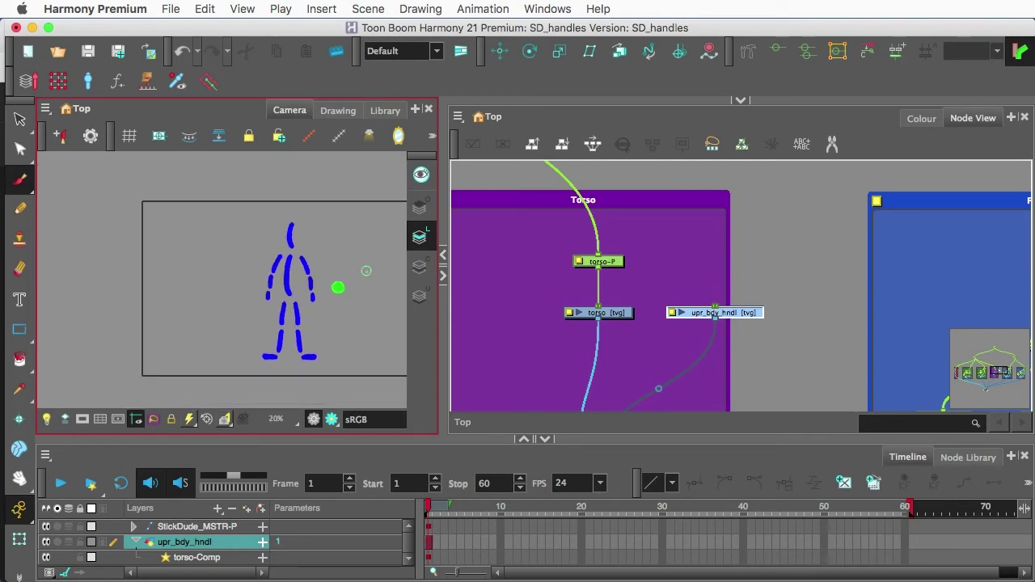
Select the Upr_Body_MSTR-P peg with the Transform tool to check which body parts it controls.
scroll(670, 279, "down", 2)
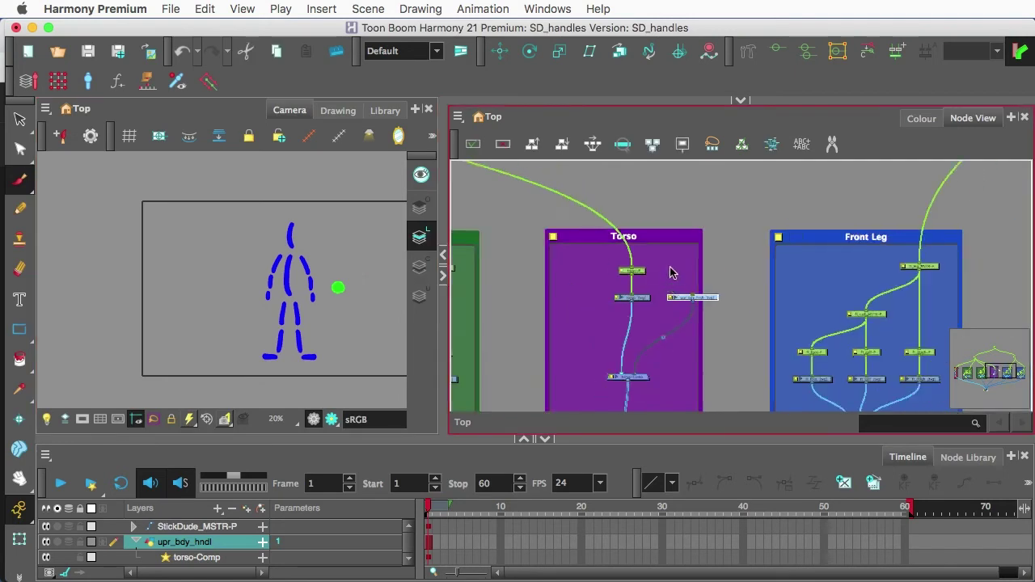
scroll(669, 275, "down", 3)
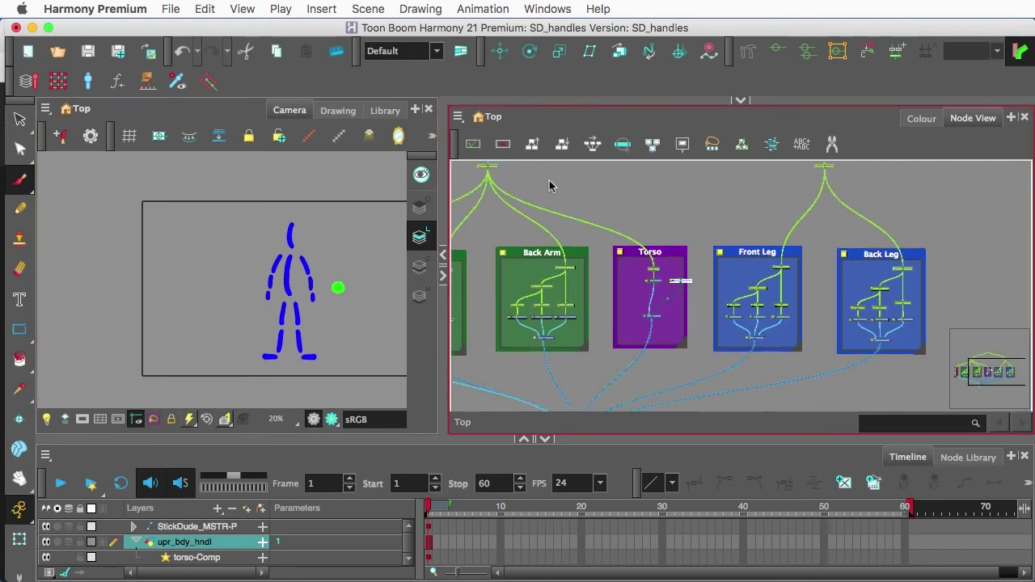
scroll(542, 202, "up", 5)
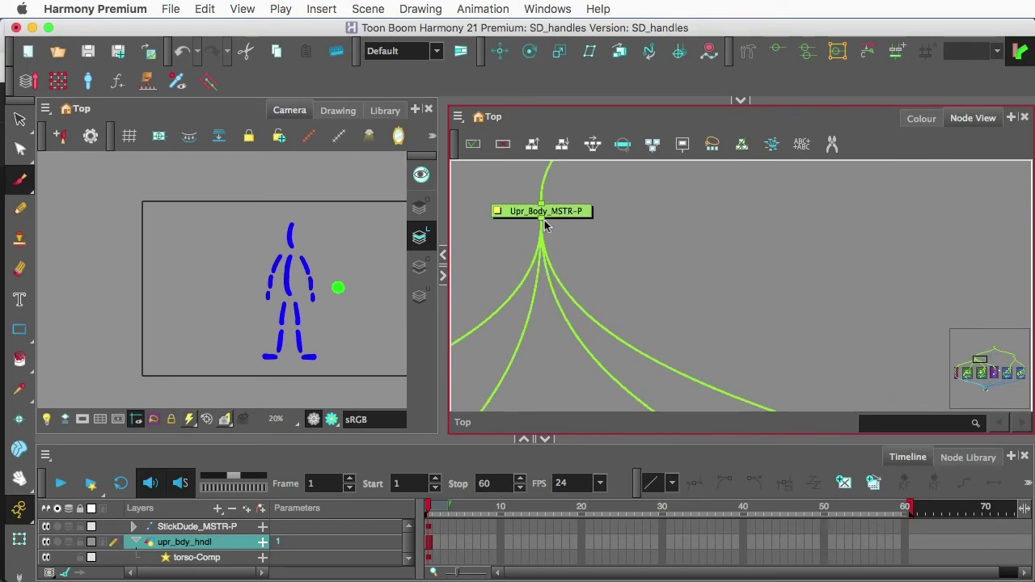
left_click(553, 215)
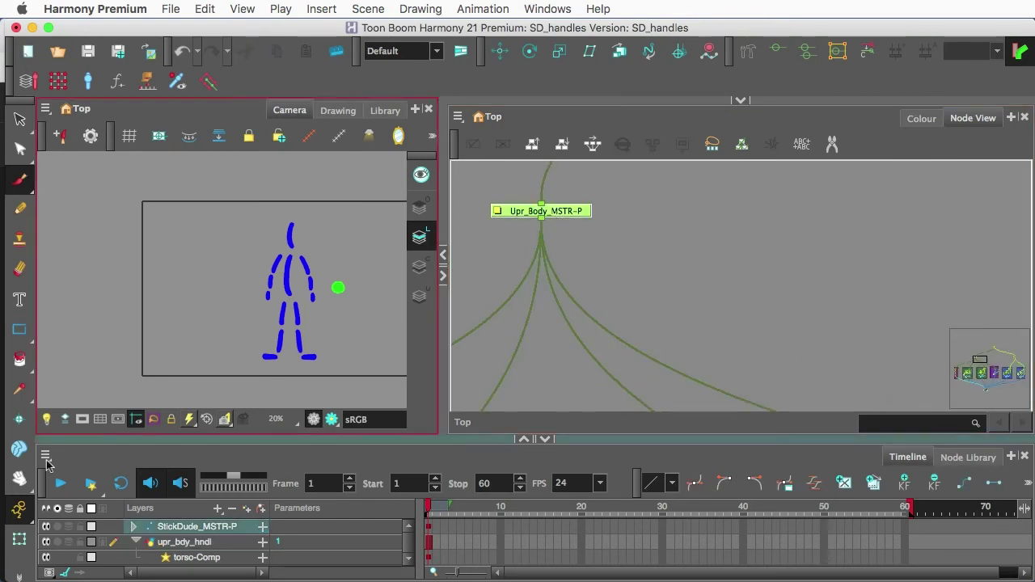
left_click(19, 539)
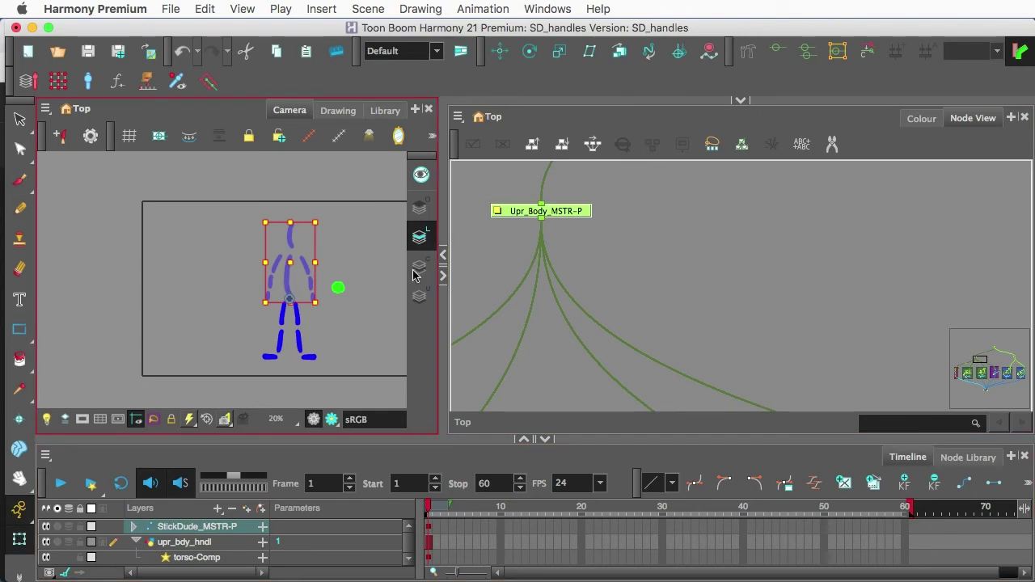
Connect the Upr_Body_MSTR-P peg's output to the upr_bdy_hndl drawing node in the Torso group.
scroll(571, 242, "down", 2)
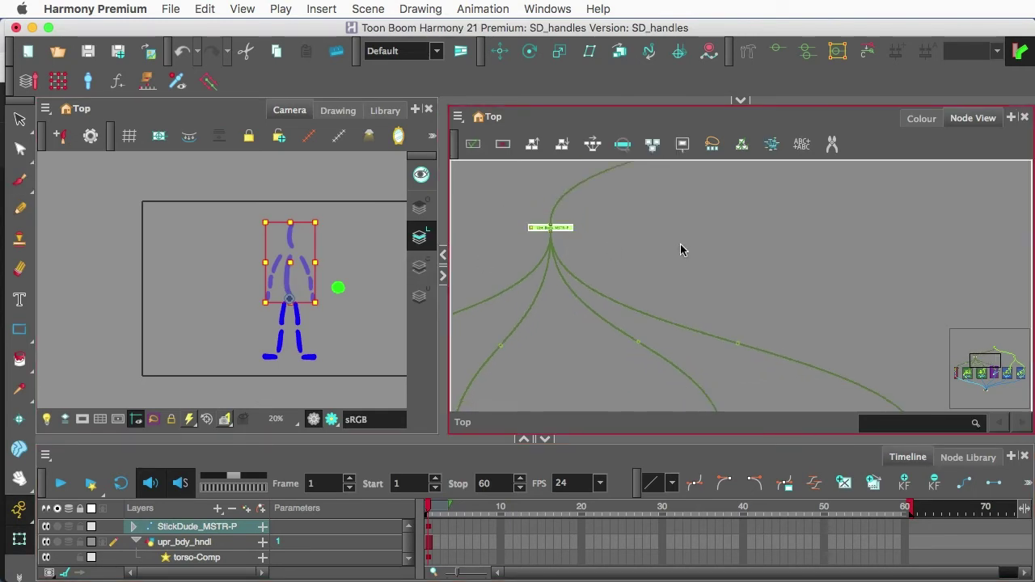
left_click_drag(688, 243, 588, 185)
scroll(588, 185, "down", 1)
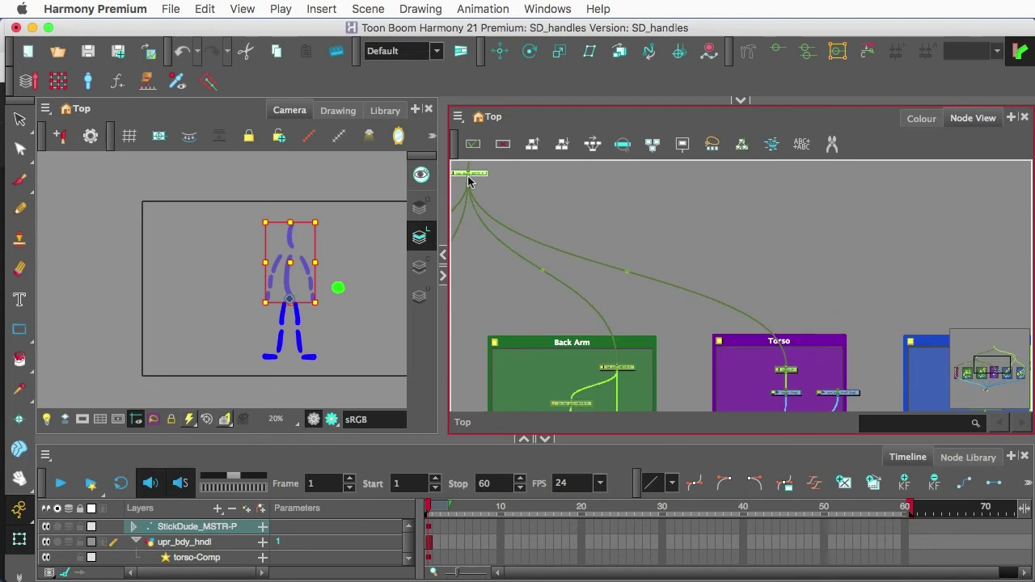
left_click_drag(527, 198, 836, 391)
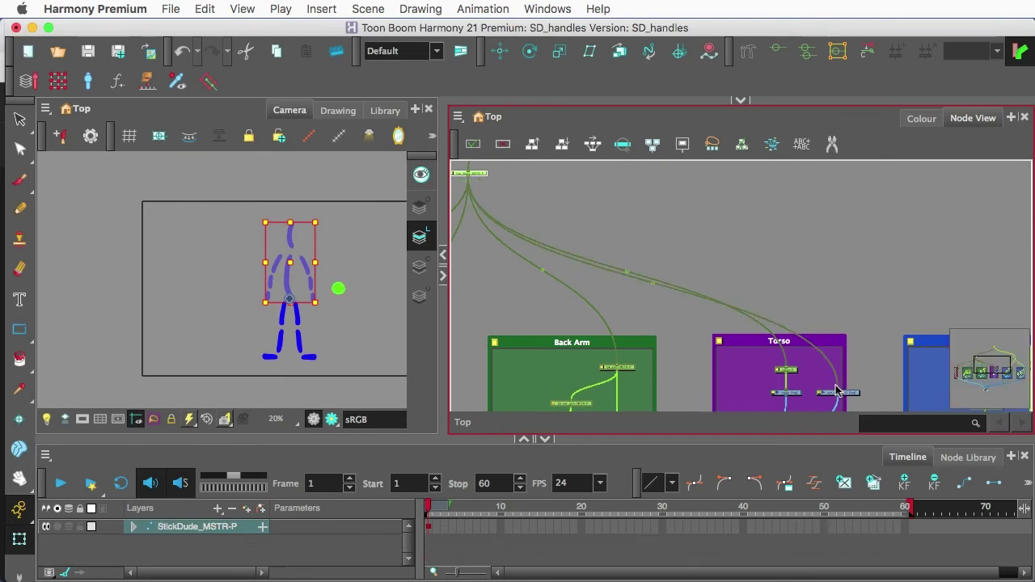
left_click(575, 231)
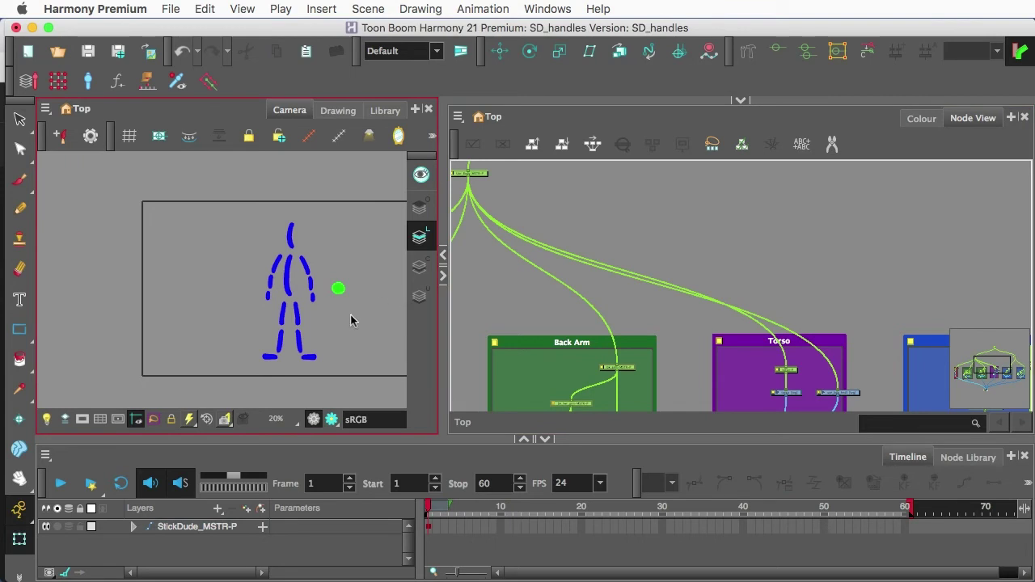
Test the upper-body handle by selecting its green dot in the camera view, and clear the selection.
left_click(340, 296)
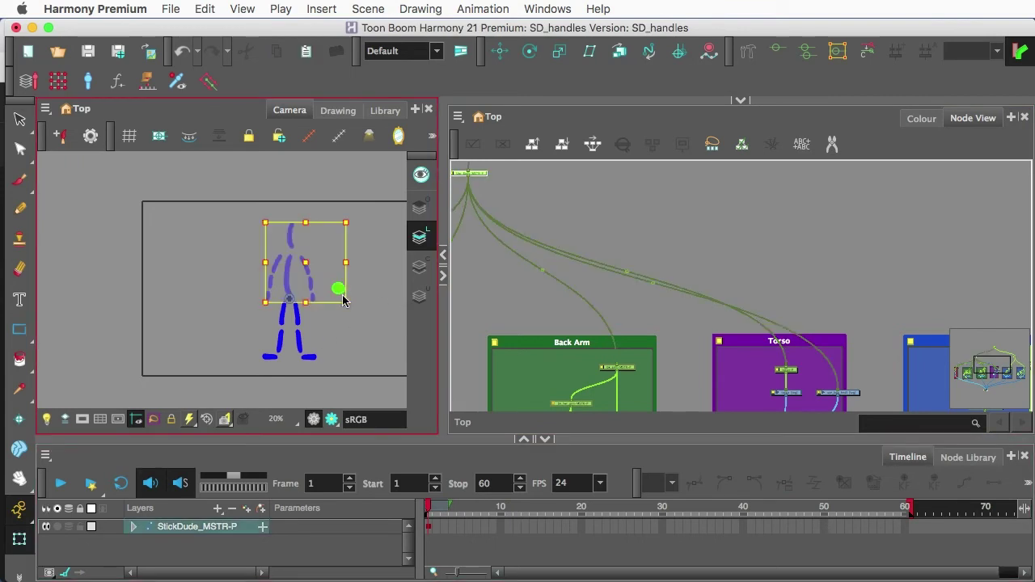
mouse_move(355, 304)
left_mouse_down()
mouse_move(347, 286)
mouse_move(351, 317)
mouse_move(352, 305)
left_mouse_up()
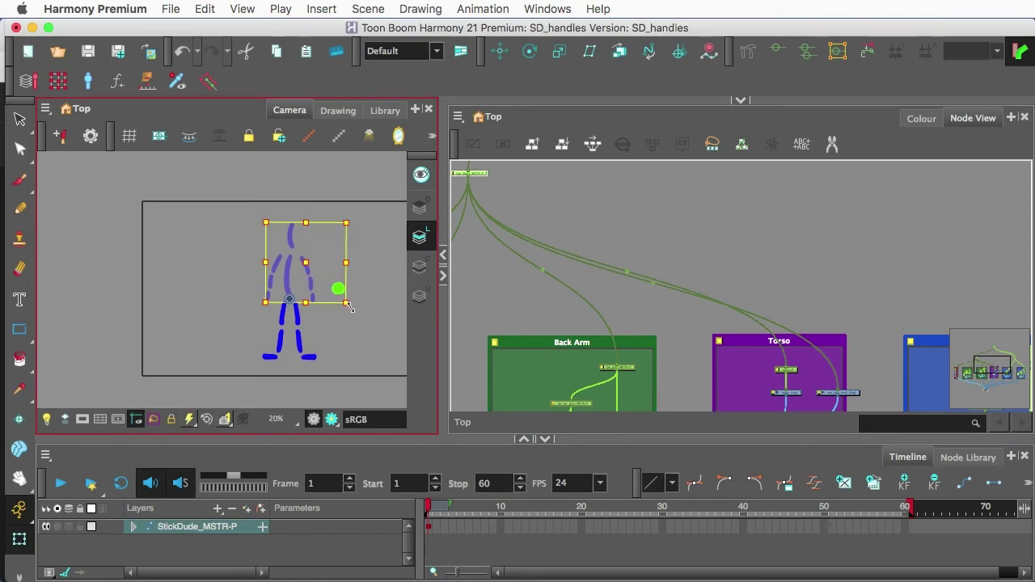
left_click(369, 313)
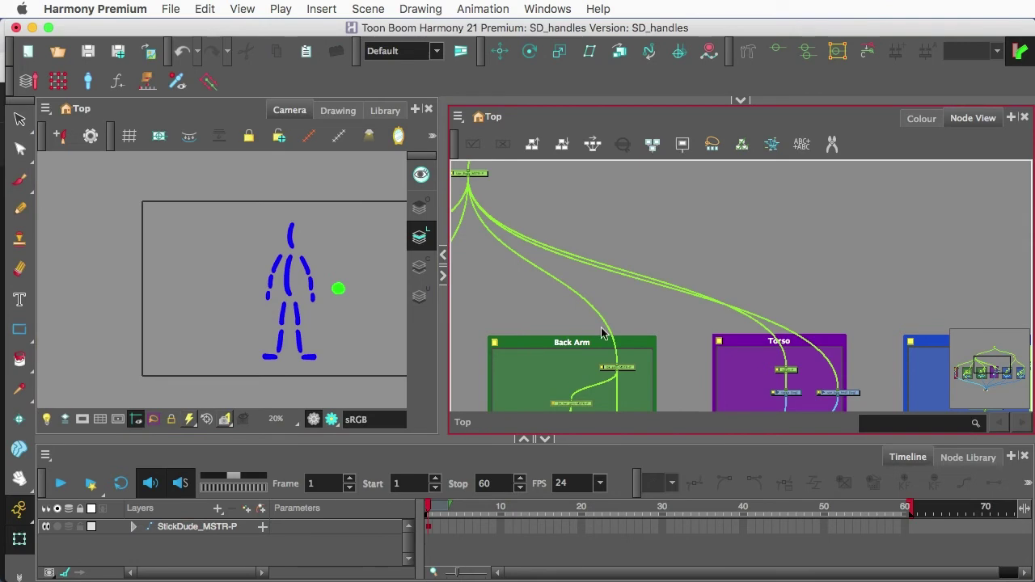
Select the lwr_Body_MSTR-P peg above the leg groups to check which body parts it controls.
scroll(659, 323, "down", 5)
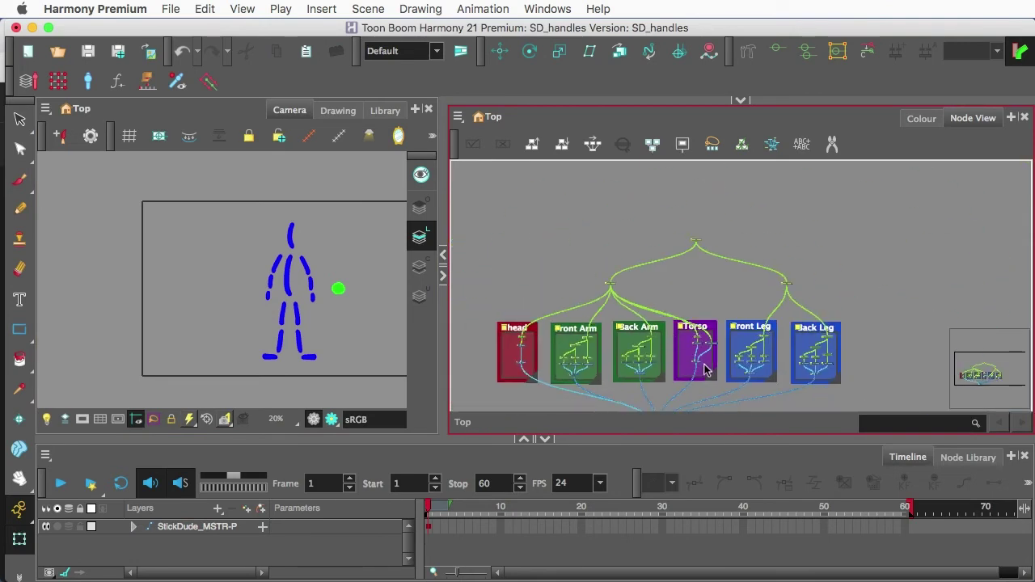
scroll(703, 370, "up", 1)
left_click_drag(565, 328, 511, 303)
left_click_drag(660, 310, 526, 325)
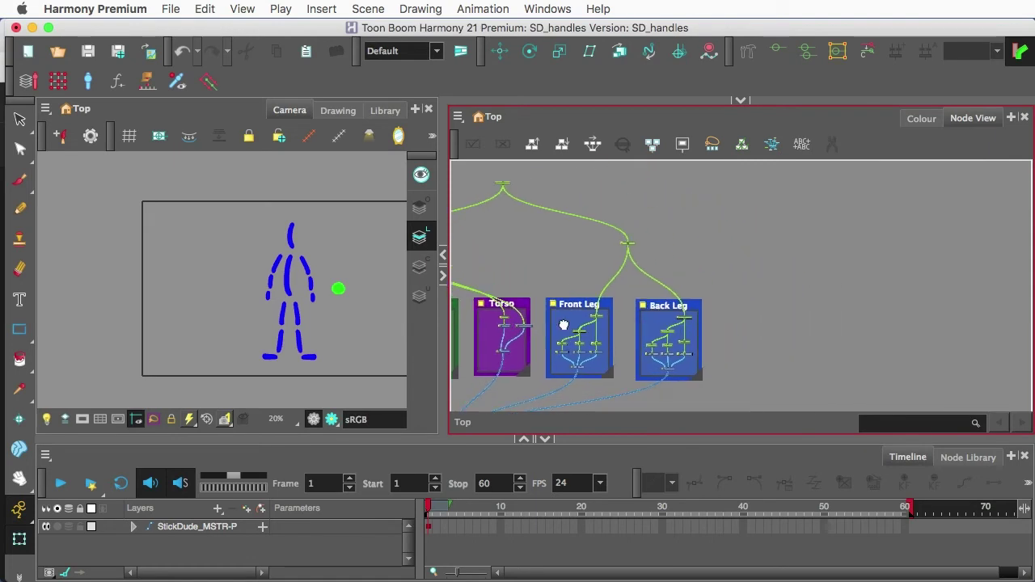
scroll(624, 242, "up", 5)
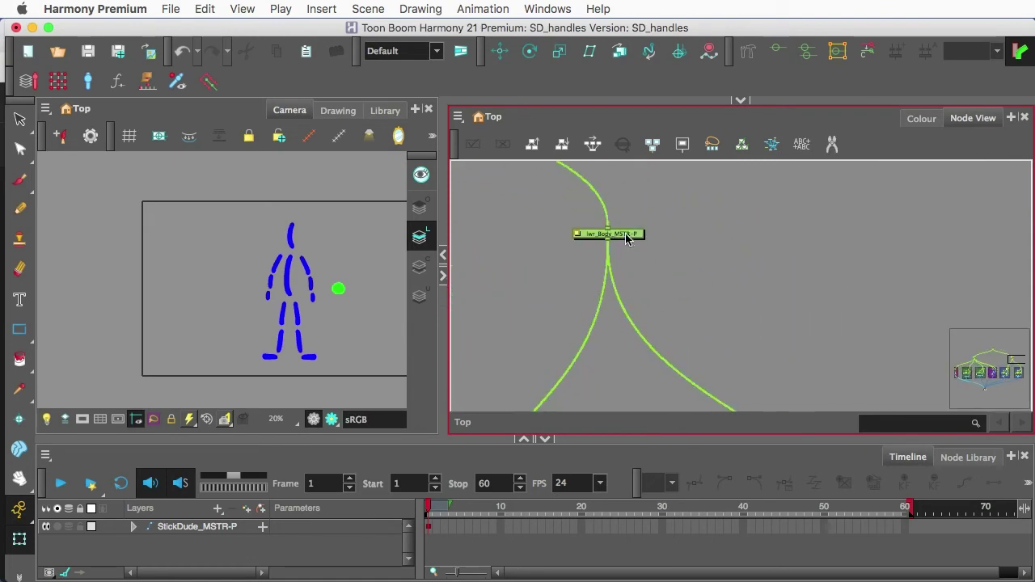
left_click(627, 235)
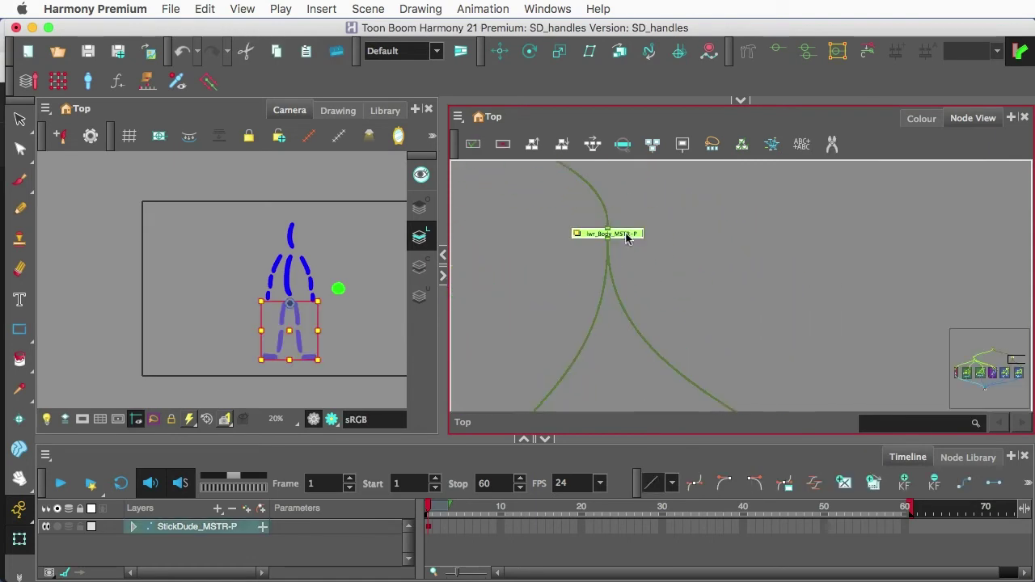
Add a vector drawing layer named lwr_bdy_hndl.
scroll(627, 235, "down", 5)
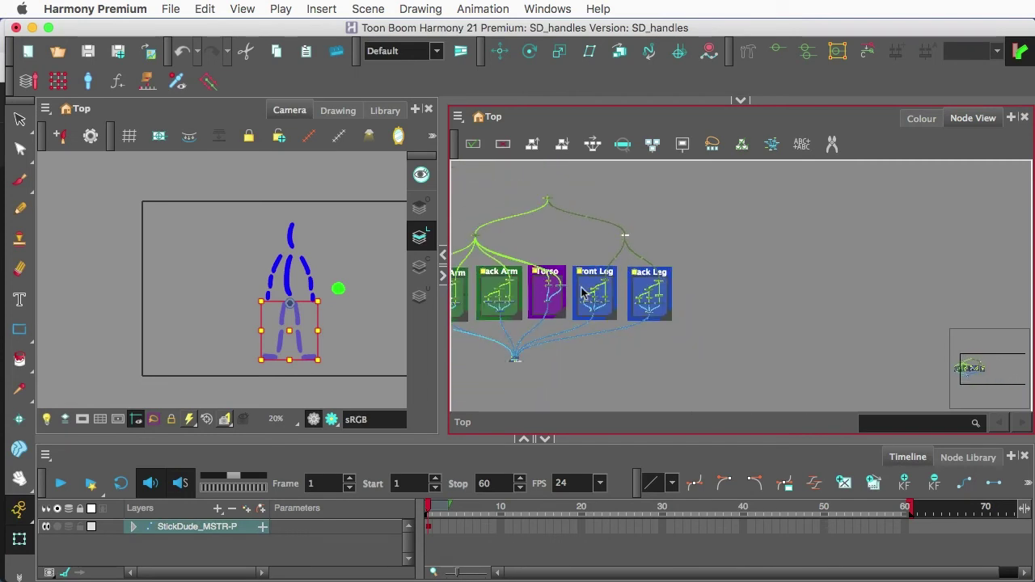
scroll(578, 291, "up", 2)
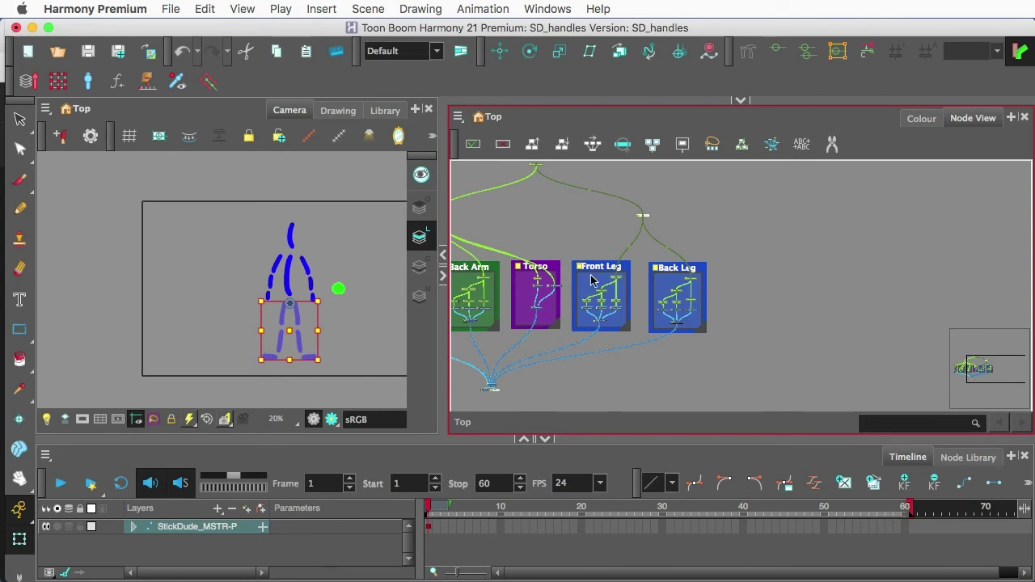
scroll(566, 279, "up", 4)
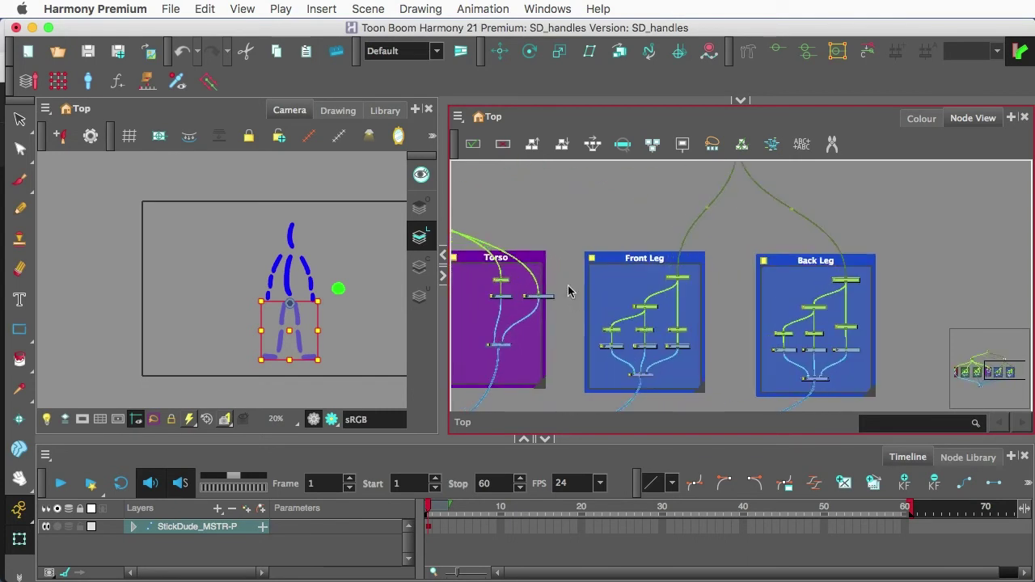
scroll(572, 302, "up", 1)
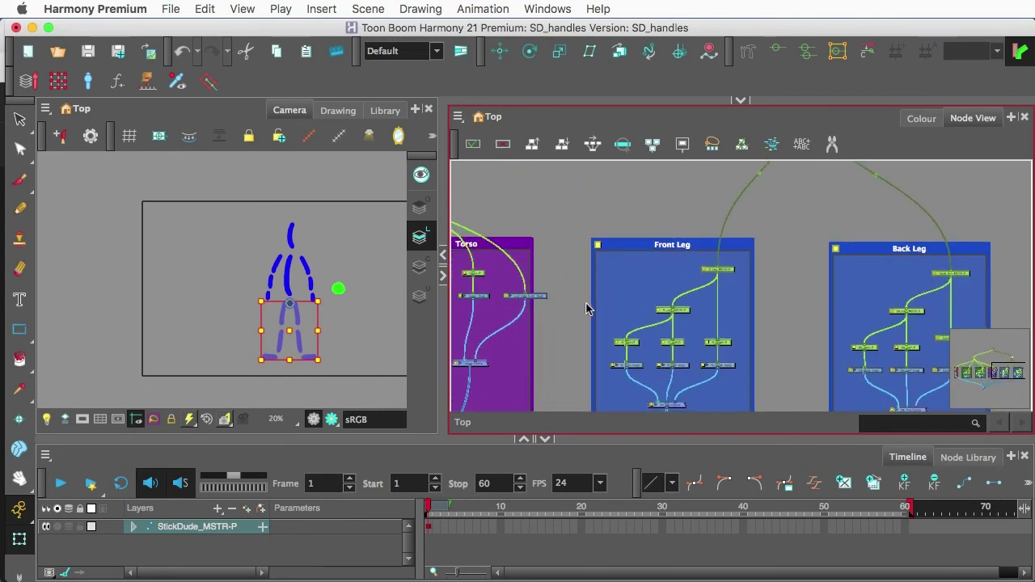
key("super+r")
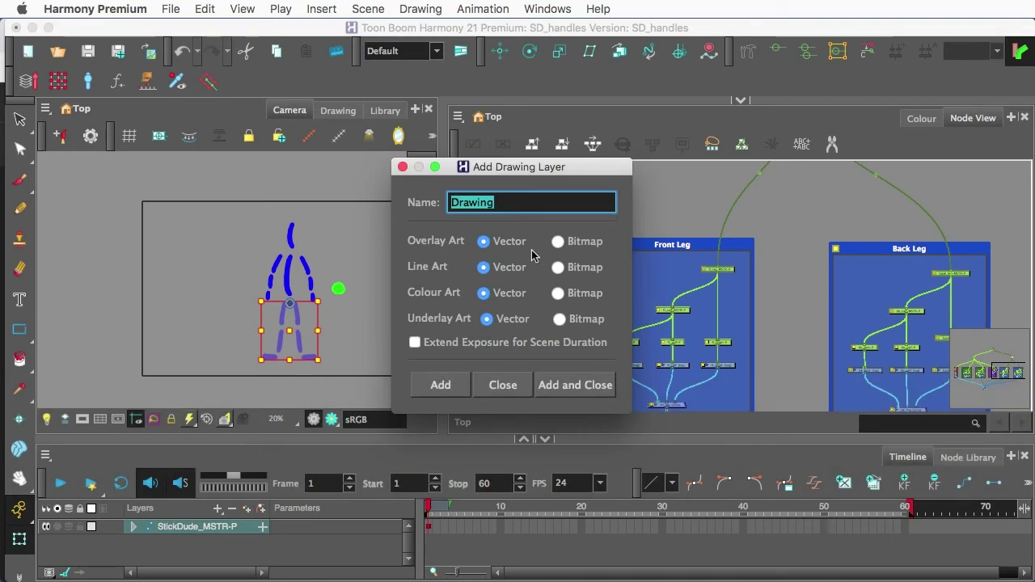
type("lwr")
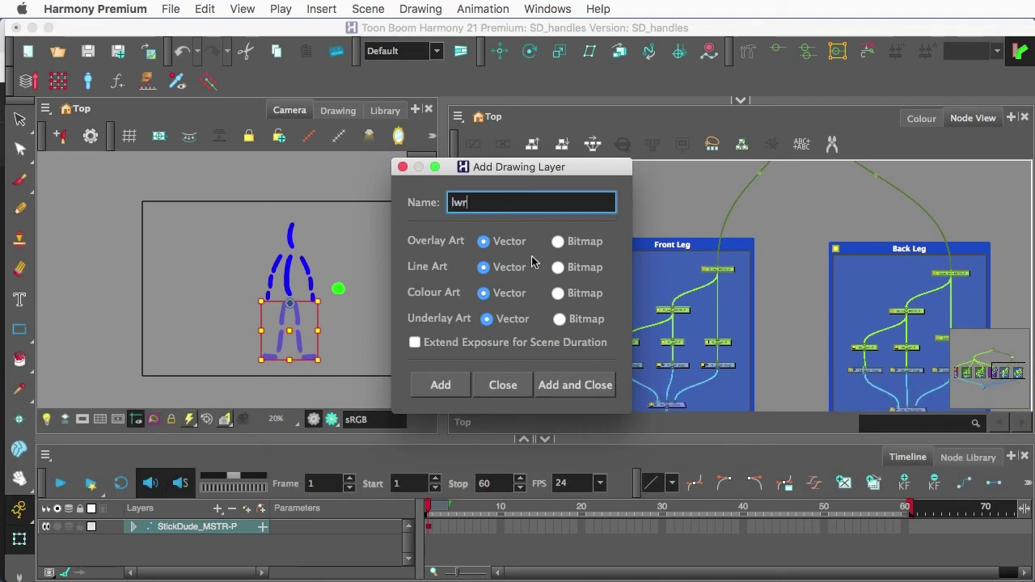
type("_")
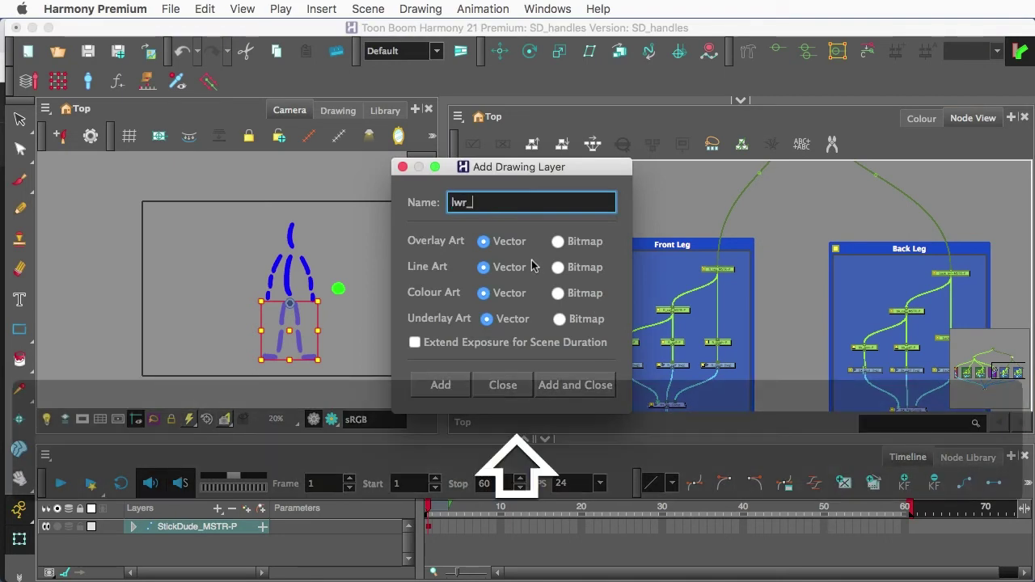
type("bdy")
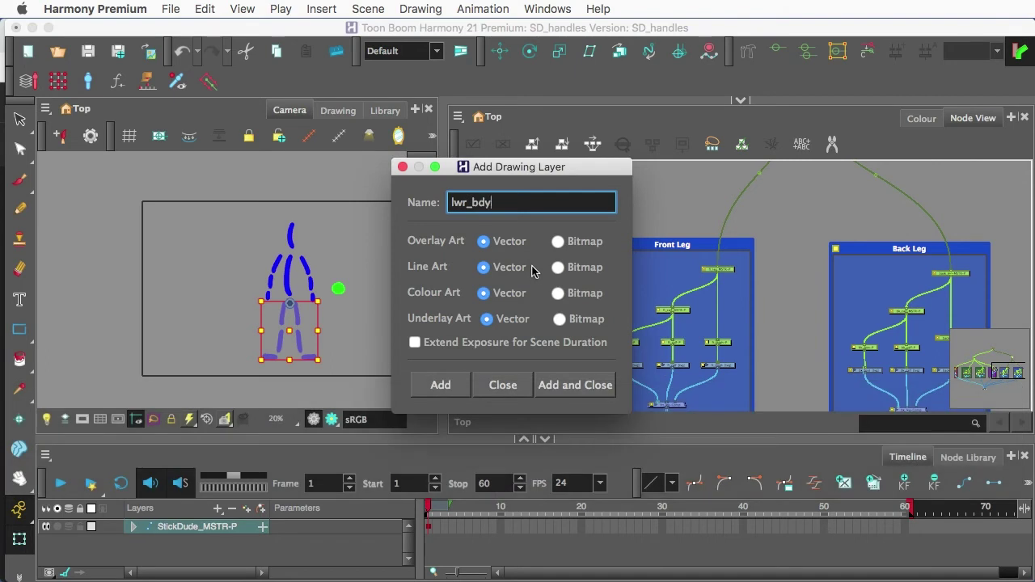
type("_hndl")
left_click(558, 387)
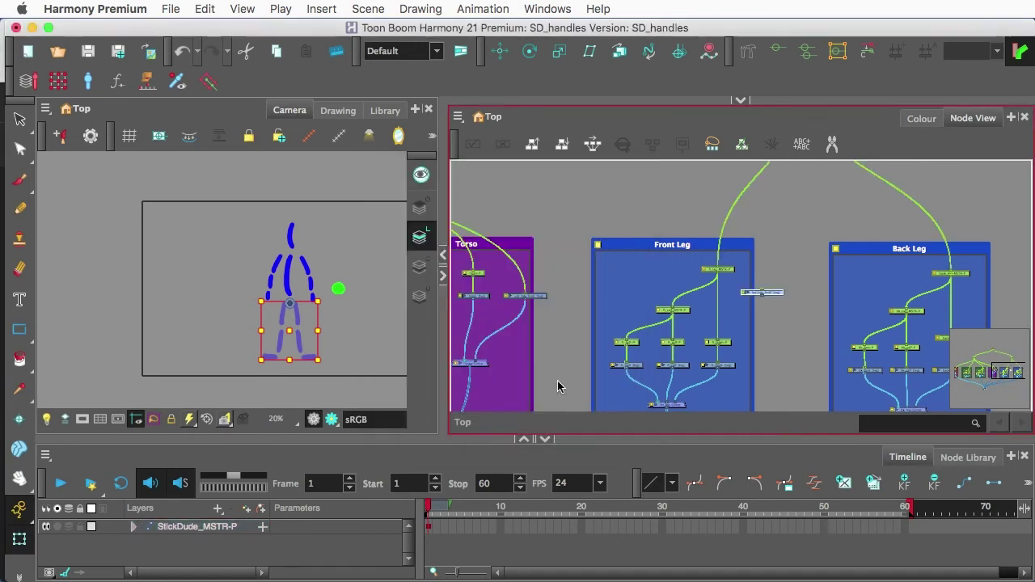
Place the lwr_bdy_hndl node beside the Front Leg group's nodes and connect it to the frt_leg-Comp composite.
scroll(777, 305, "down", 3)
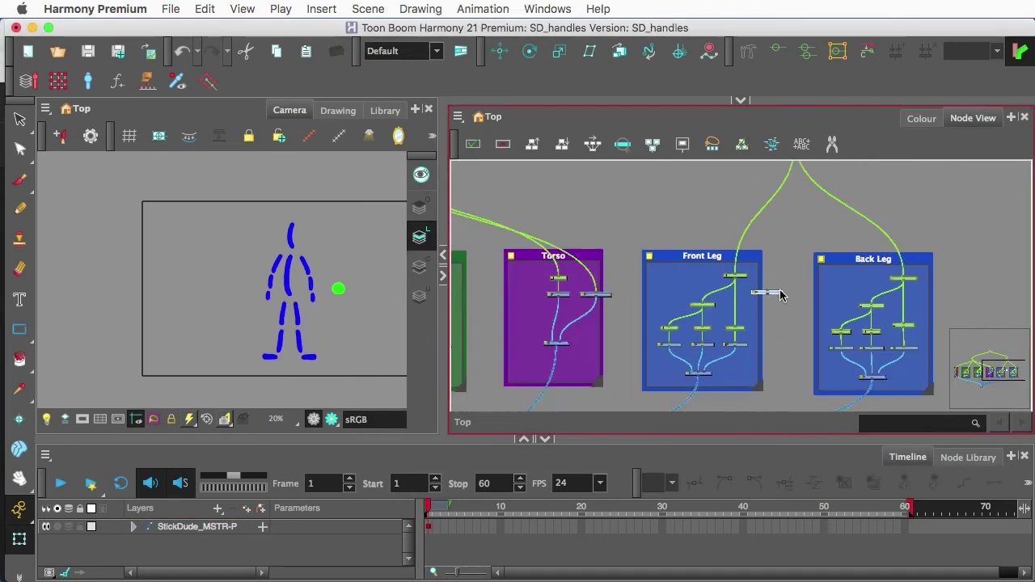
scroll(776, 316, "up", 1)
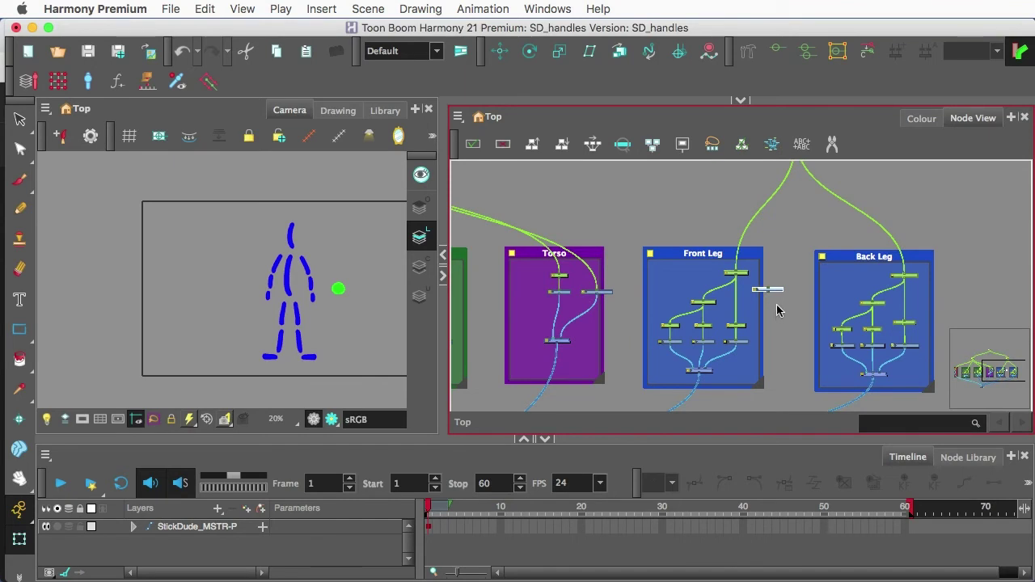
left_click_drag(778, 294, 789, 308)
scroll(713, 369, "up", 2)
left_click_drag(819, 277, 705, 374)
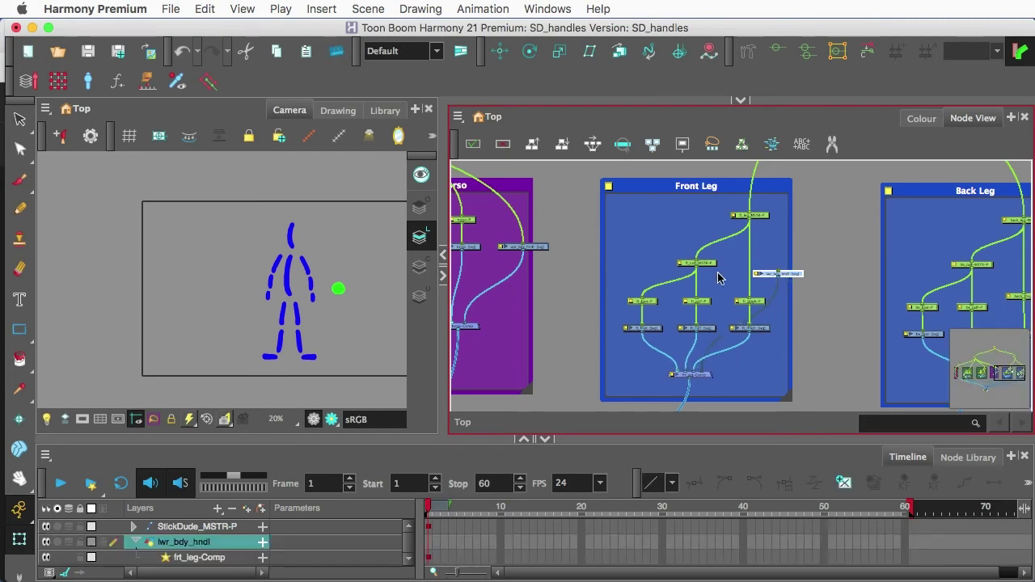
Draw a small green square below the green dot with the Brush tool on the lwr_bdy_hndl layer.
left_click(340, 303)
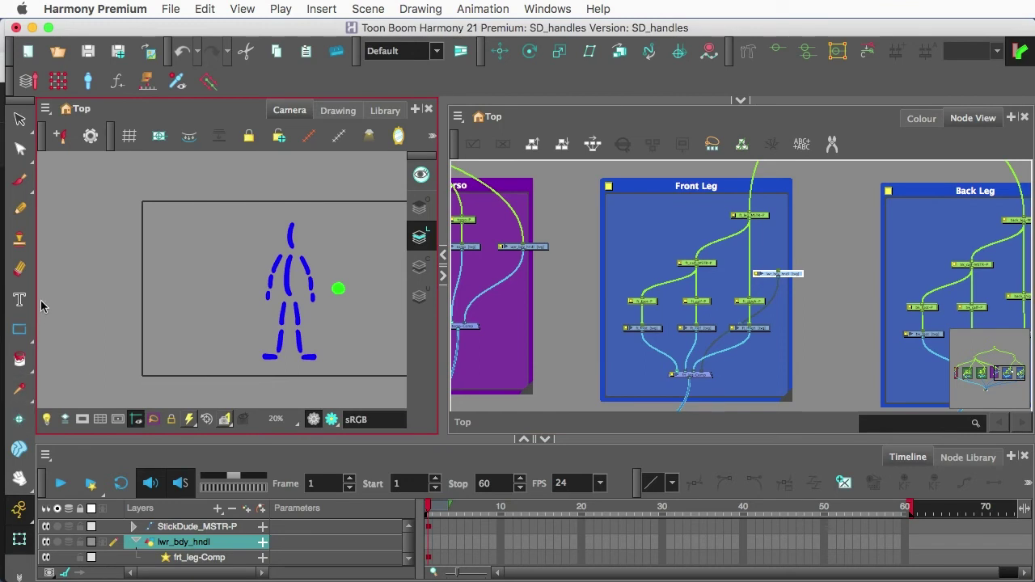
left_click(22, 183)
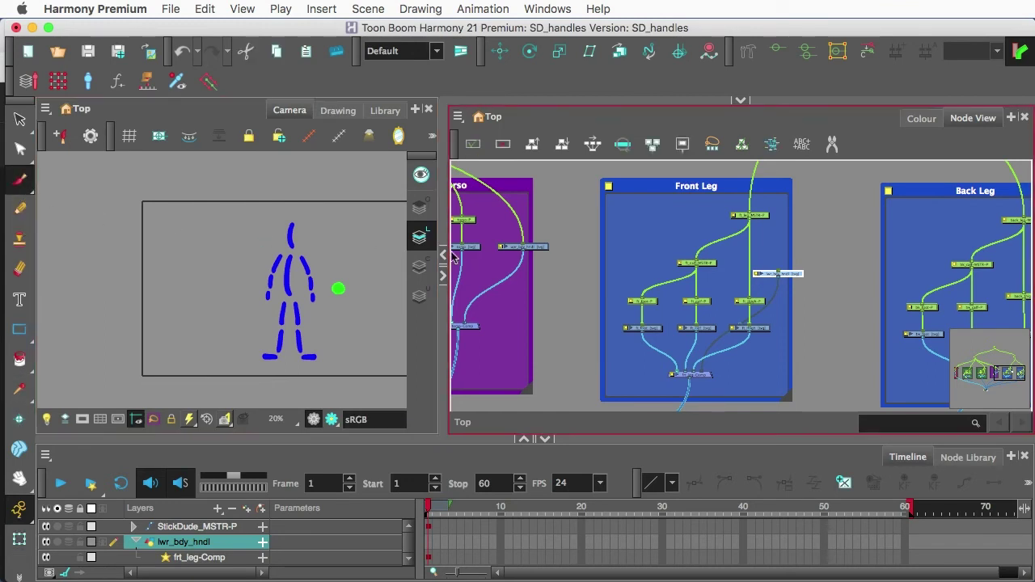
scroll(326, 334, "up", 2)
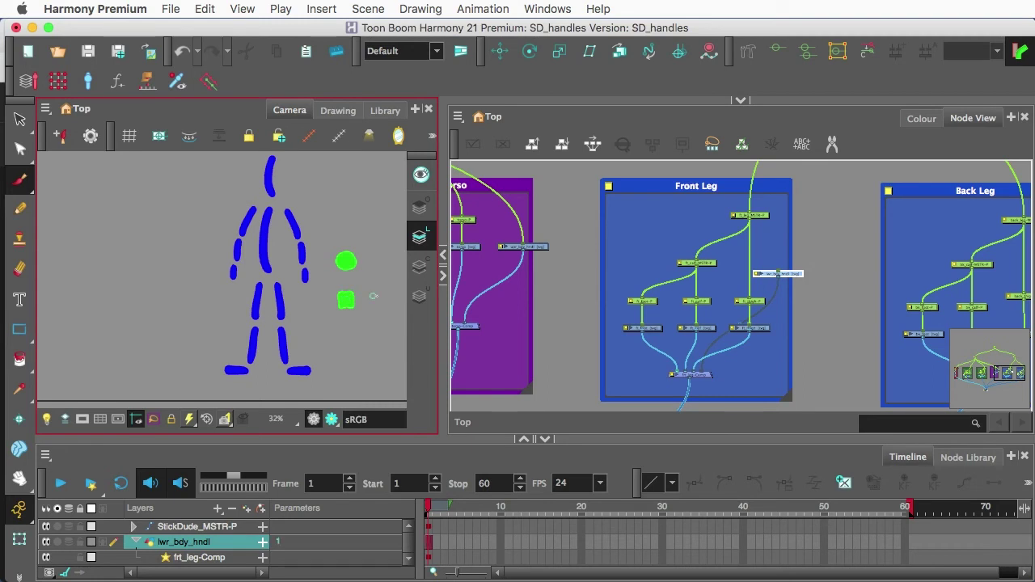
scroll(339, 256, "up", 3)
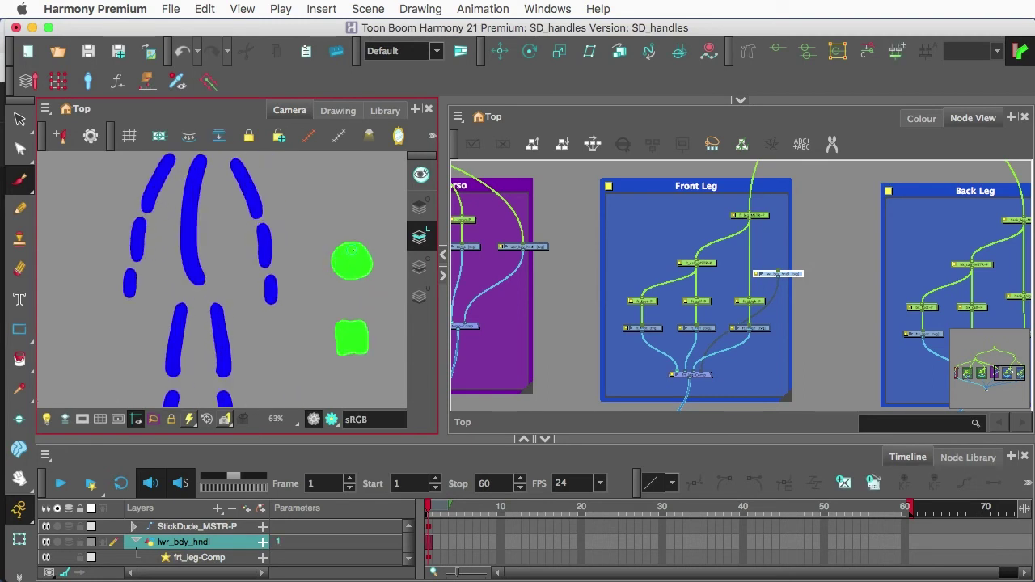
scroll(275, 226, "down", 2)
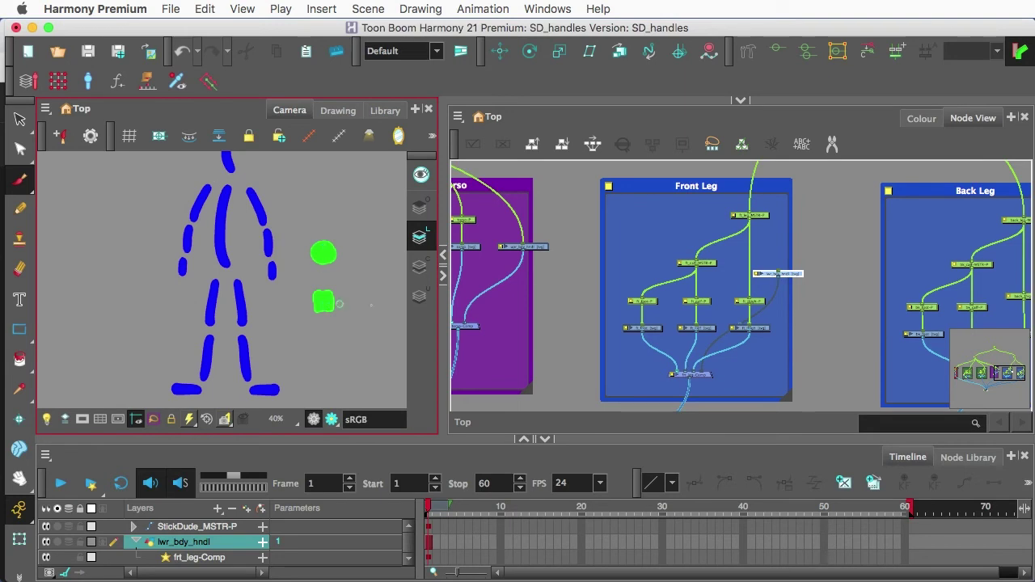
Connect the master peg above the two leg groups to the lwr_bdy_hndl node beside the Front Leg group.
scroll(828, 255, "down", 3)
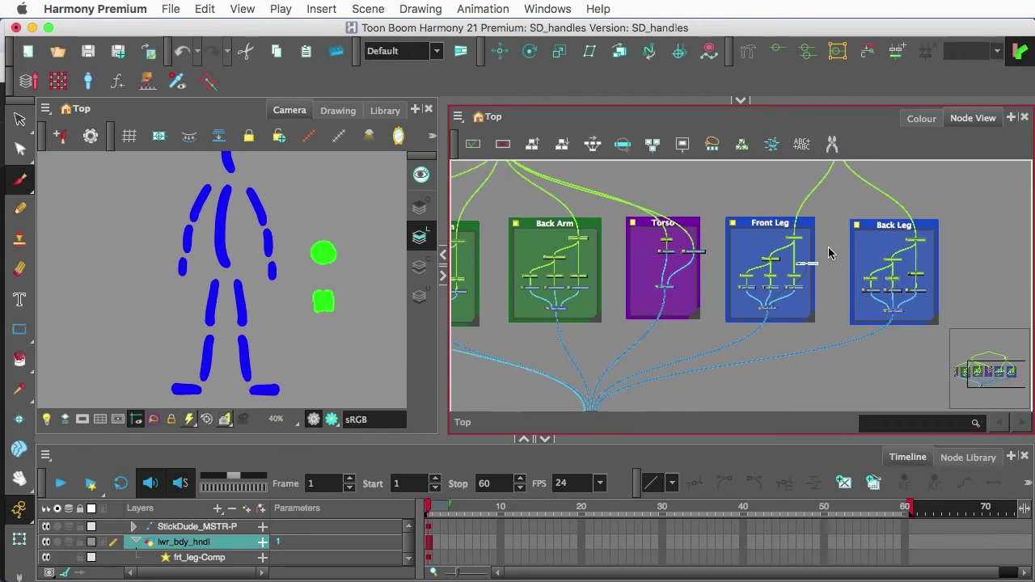
left_click_drag(822, 242, 781, 326)
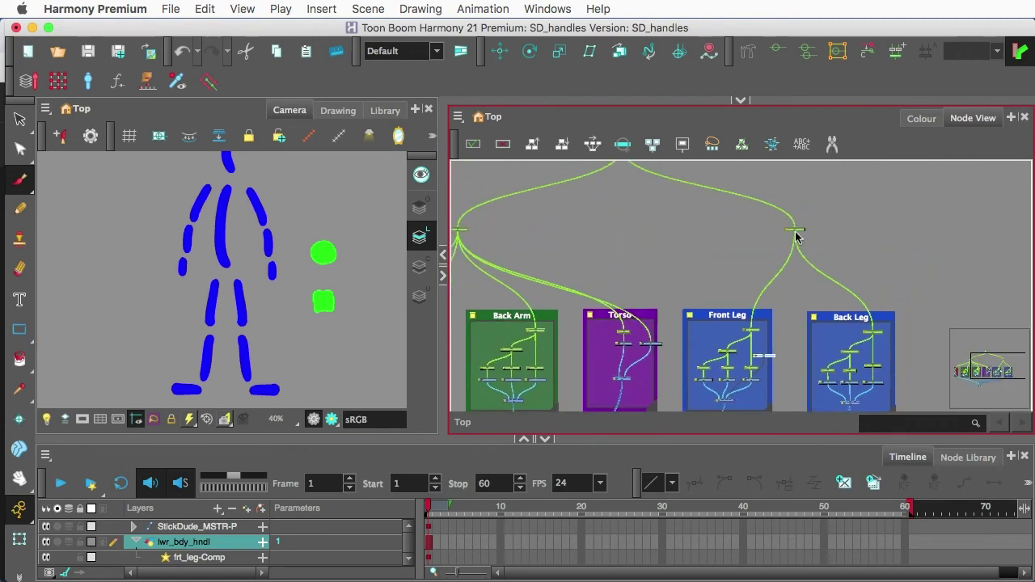
left_click_drag(797, 233, 764, 358)
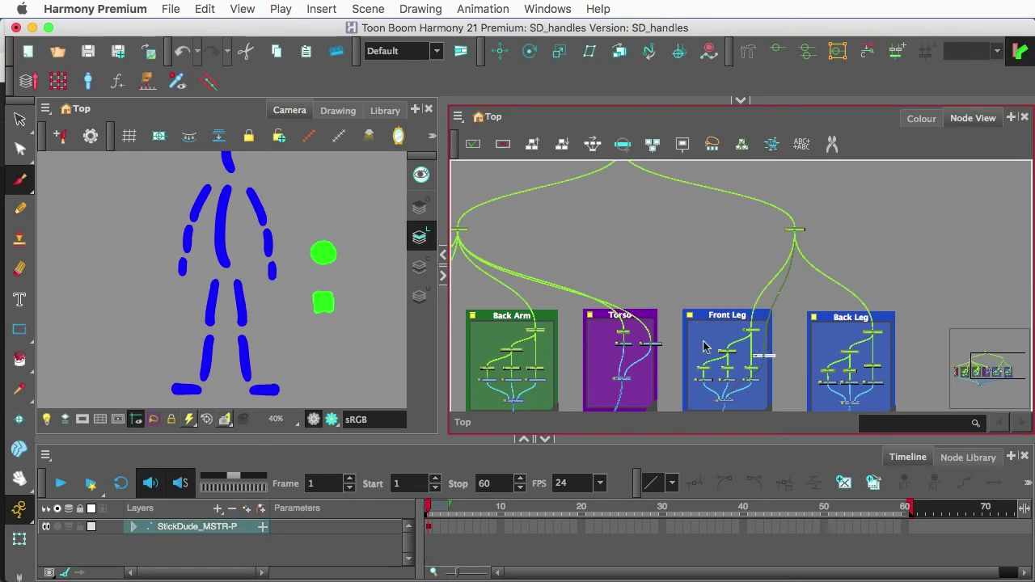
Test the lower-body and upper-body handles by selecting the green square and green dot with the Transform tool, and clear the selection.
left_click(20, 539)
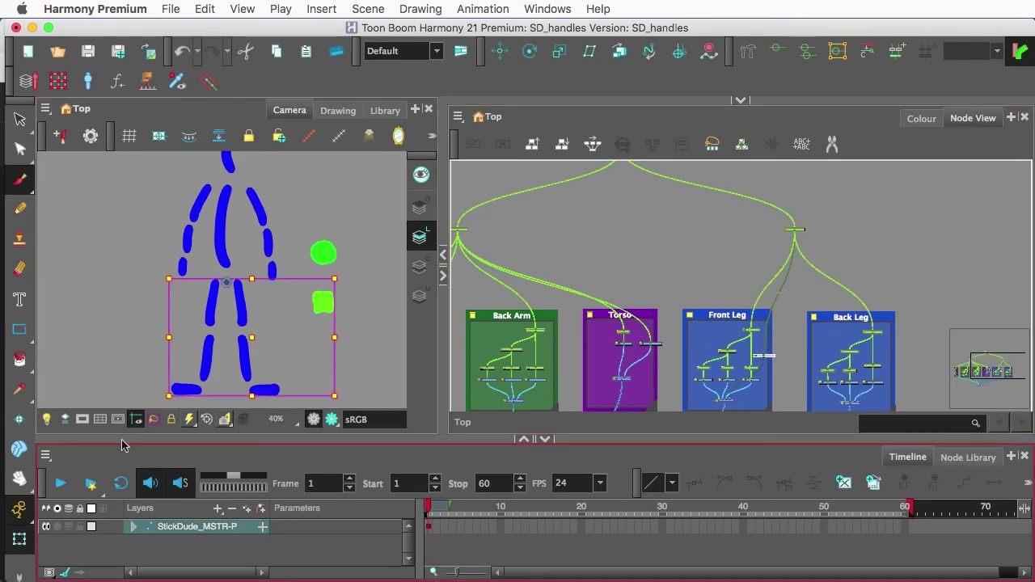
left_click(108, 345)
left_click(325, 302)
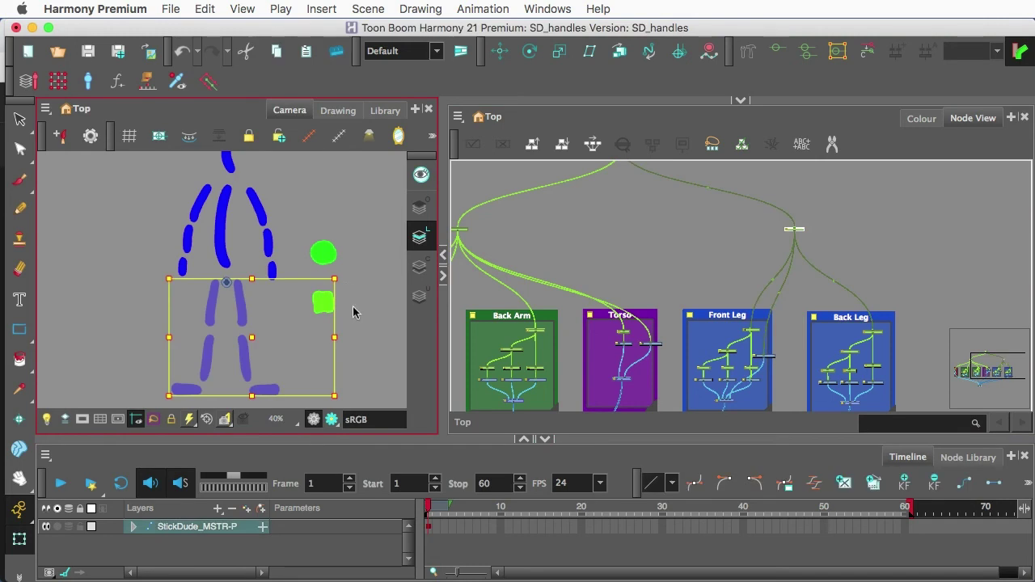
mouse_move(346, 283)
left_mouse_down()
mouse_move(337, 311)
mouse_move(336, 274)
mouse_move(354, 276)
left_mouse_up()
left_click(325, 259)
left_click(356, 279)
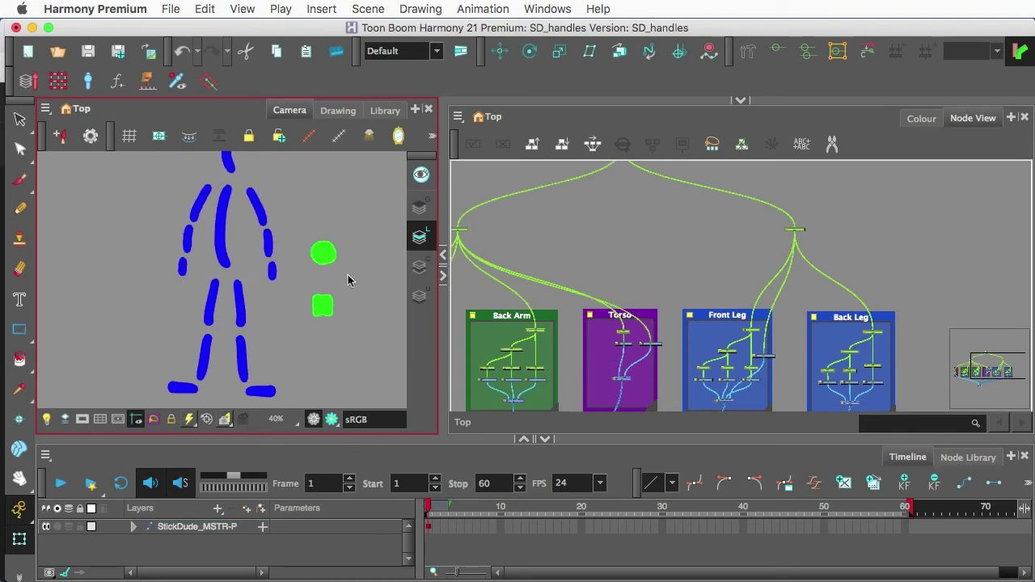
Preview the character in Render View to check whether the handles show in the render, and return to OpenGL View.
scroll(356, 279, "down", 3)
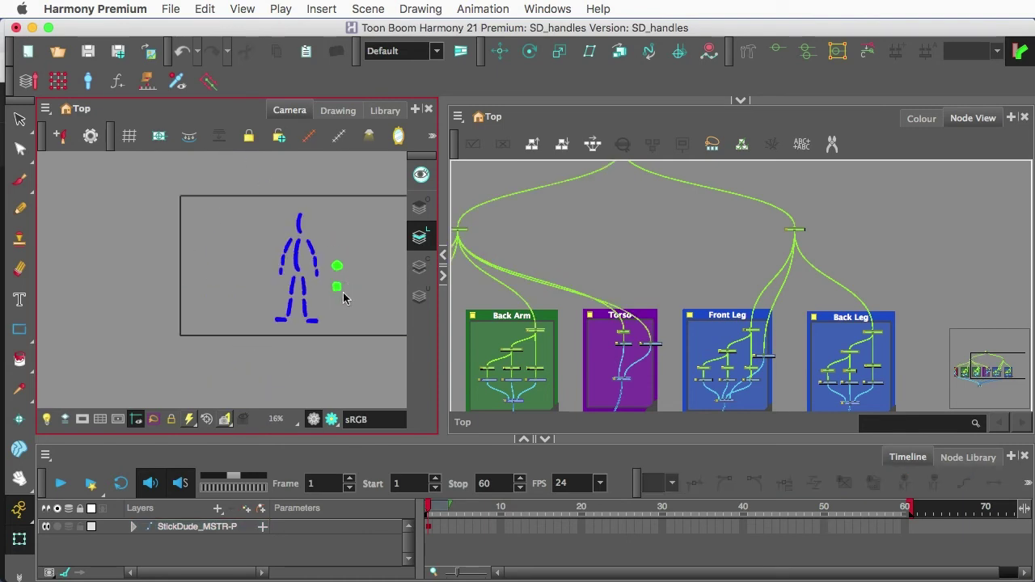
left_click(503, 353)
left_click(415, 349)
left_click(331, 420)
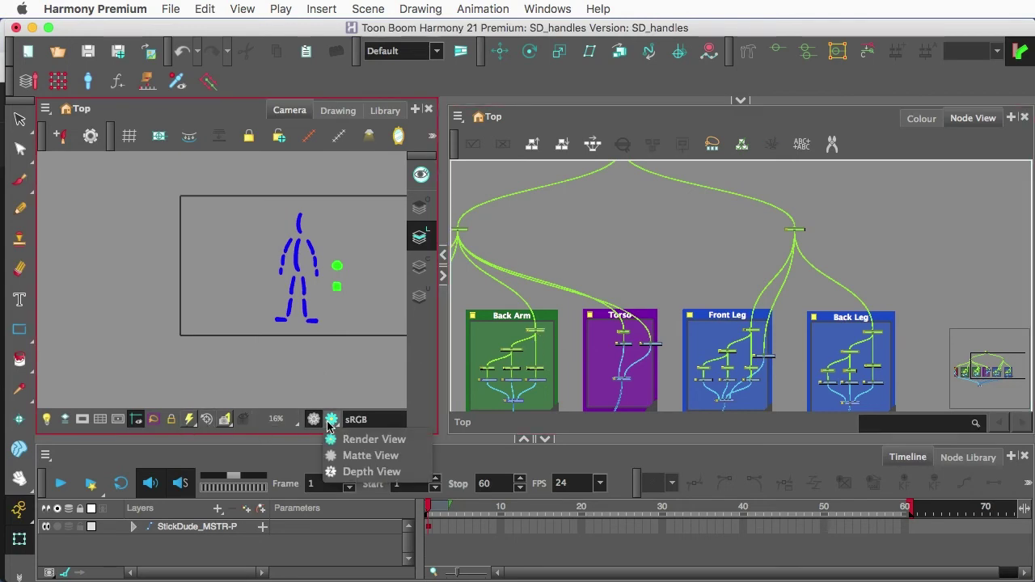
left_click(369, 438)
scroll(344, 307, "up", 1)
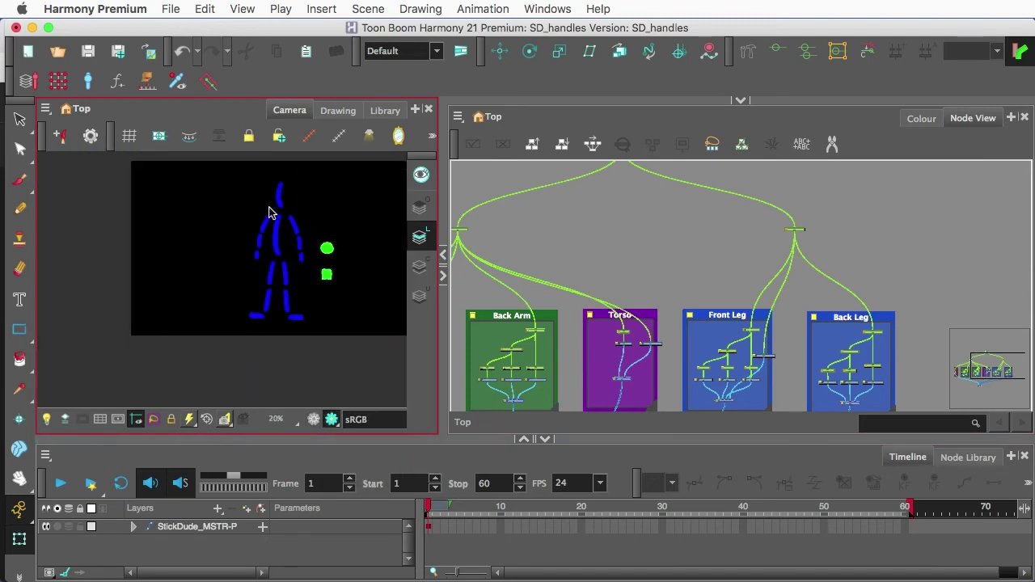
scroll(292, 220, "up", 1)
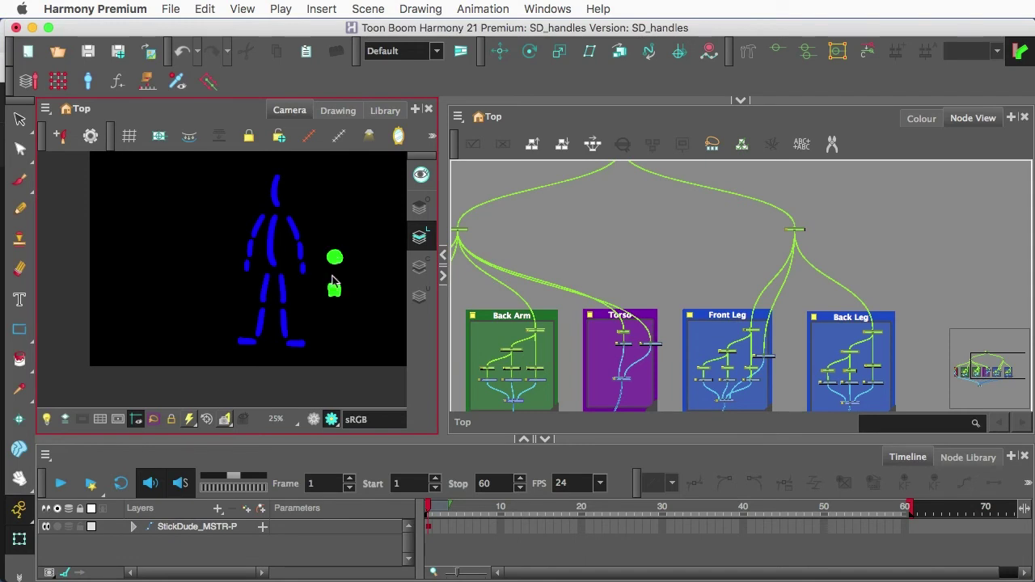
left_click(313, 419)
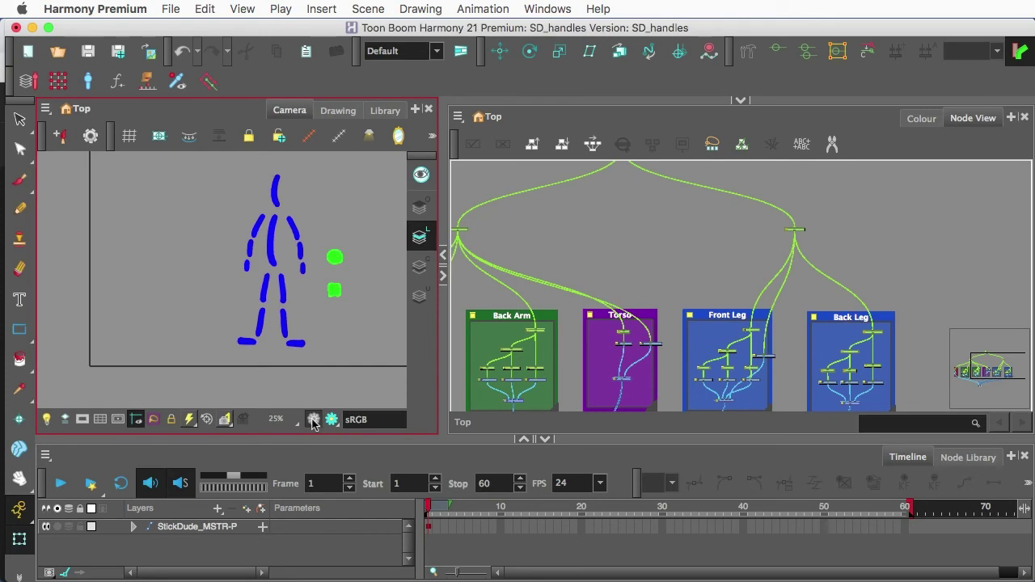
scroll(325, 325, "down", 2)
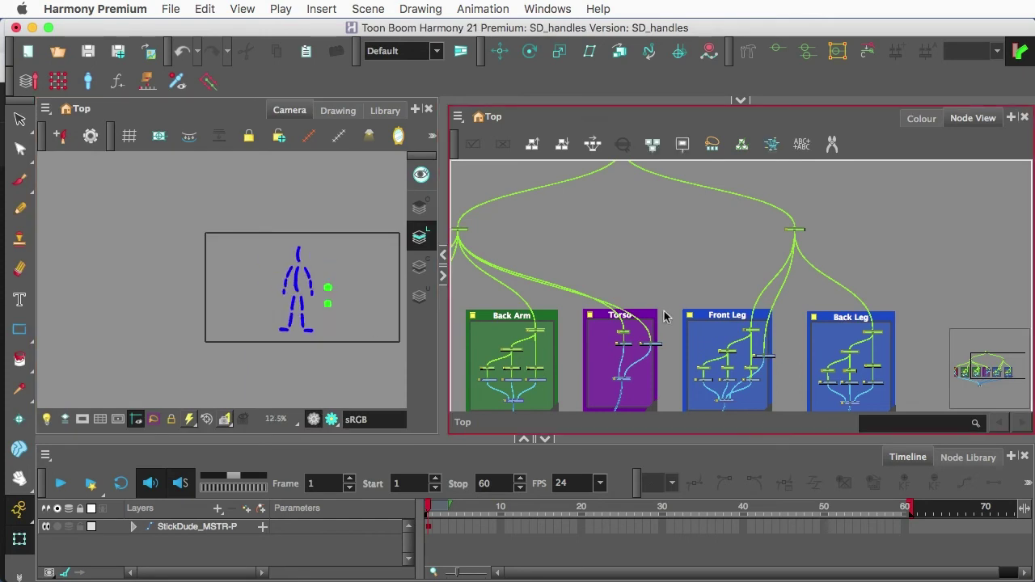
scroll(667, 321, "down", 2)
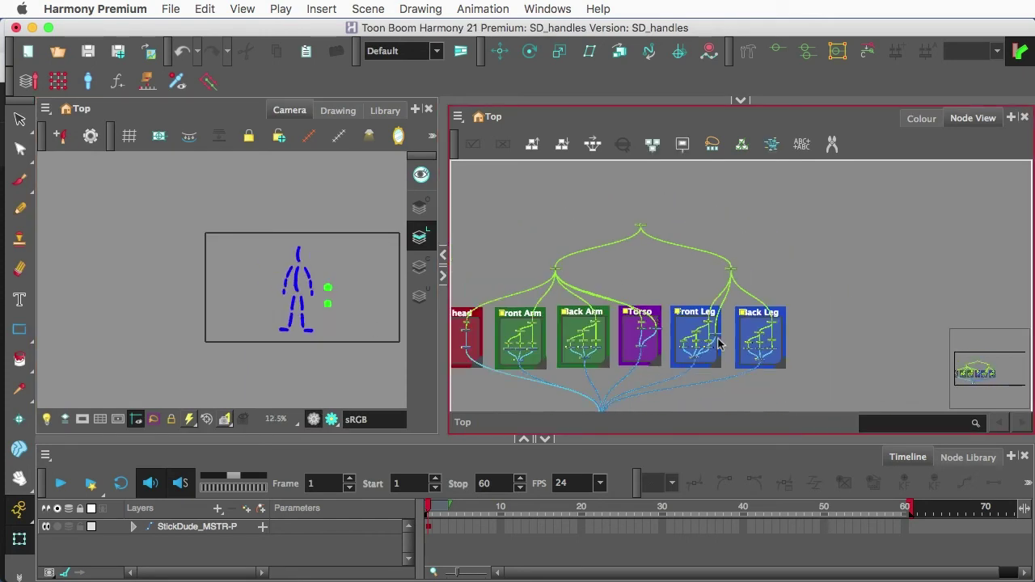
scroll(659, 362, "up", 5)
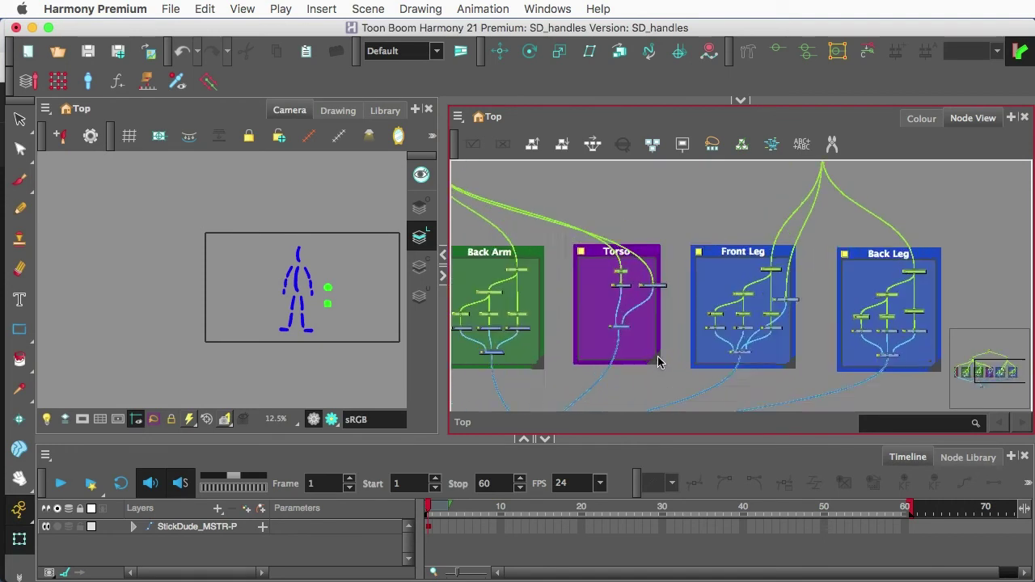
scroll(657, 357, "up", 2)
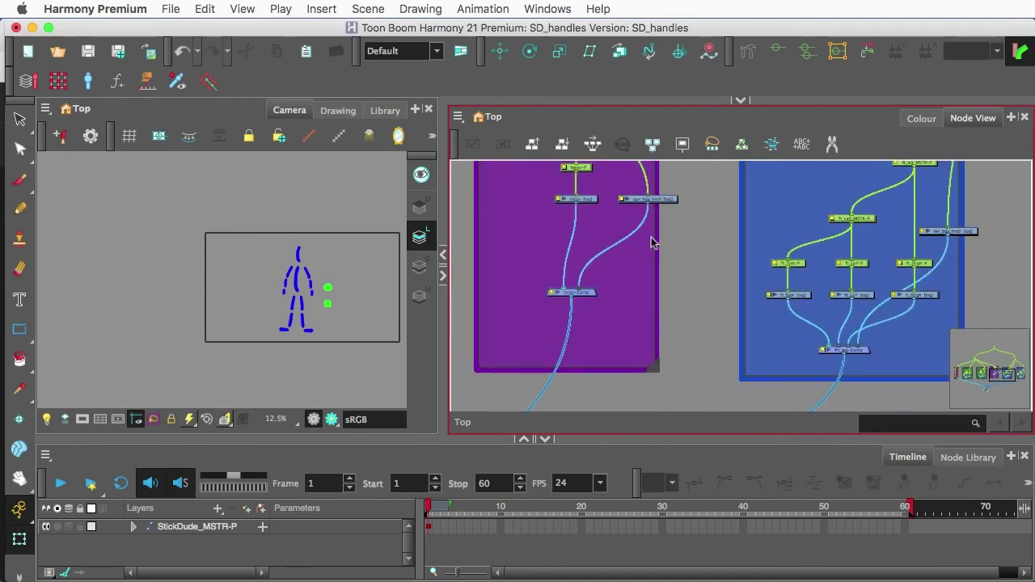
scroll(652, 239, "up", 2)
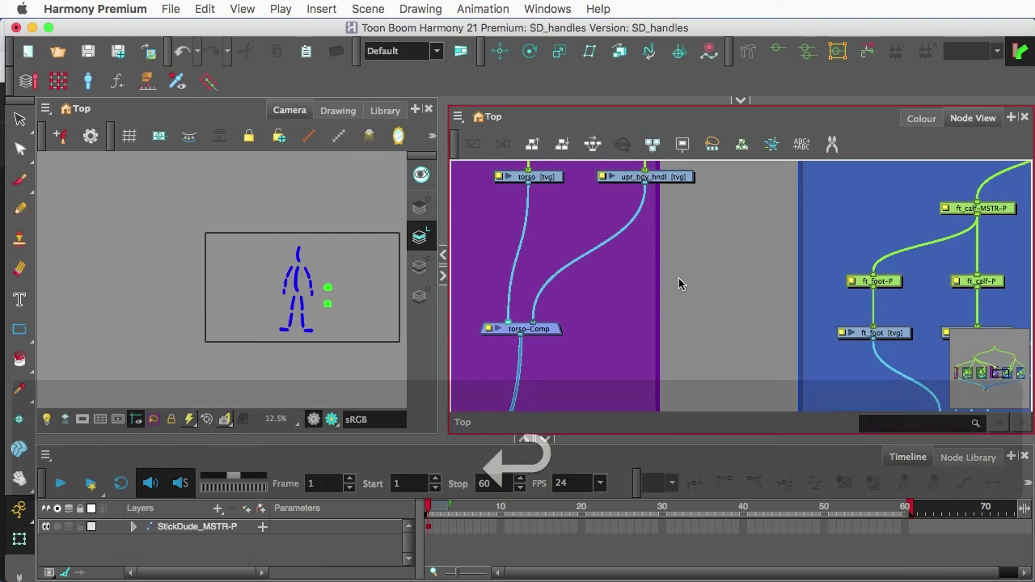
key("Tab")
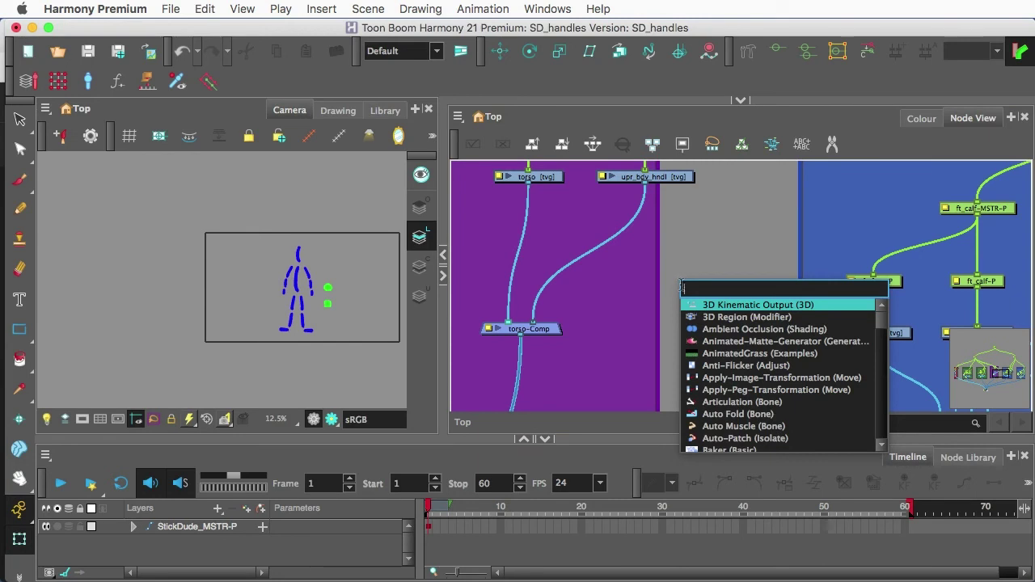
type("visi")
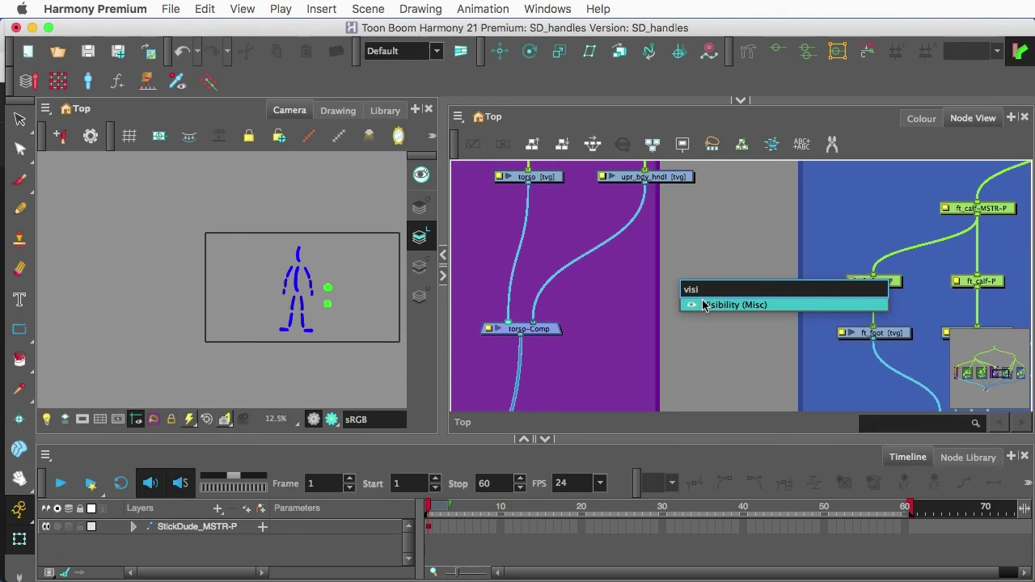
left_click(743, 327)
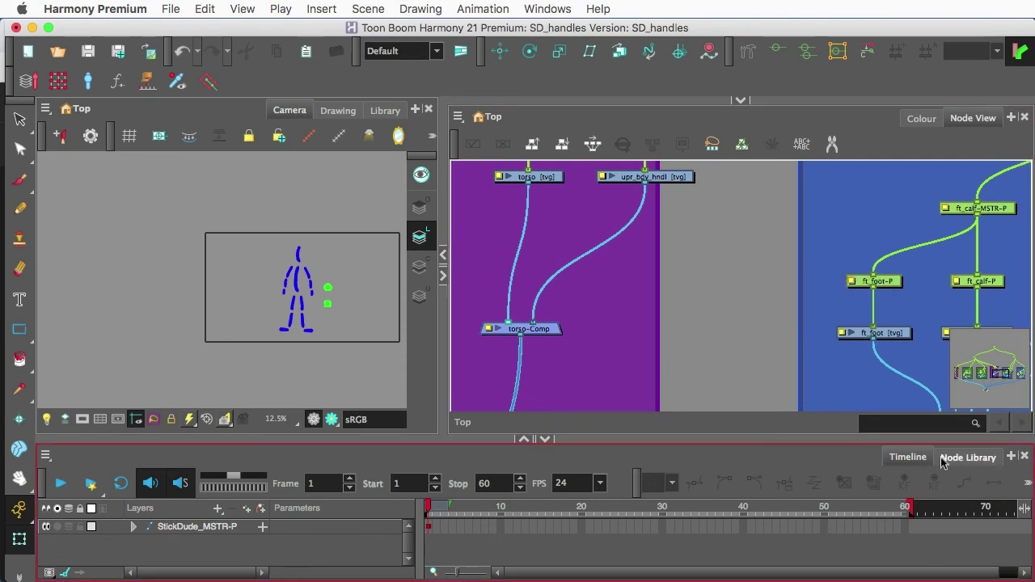
Search the Node Library for "visi" and add a Visibility node between the Torso and Front Leg groups.
left_click(960, 457)
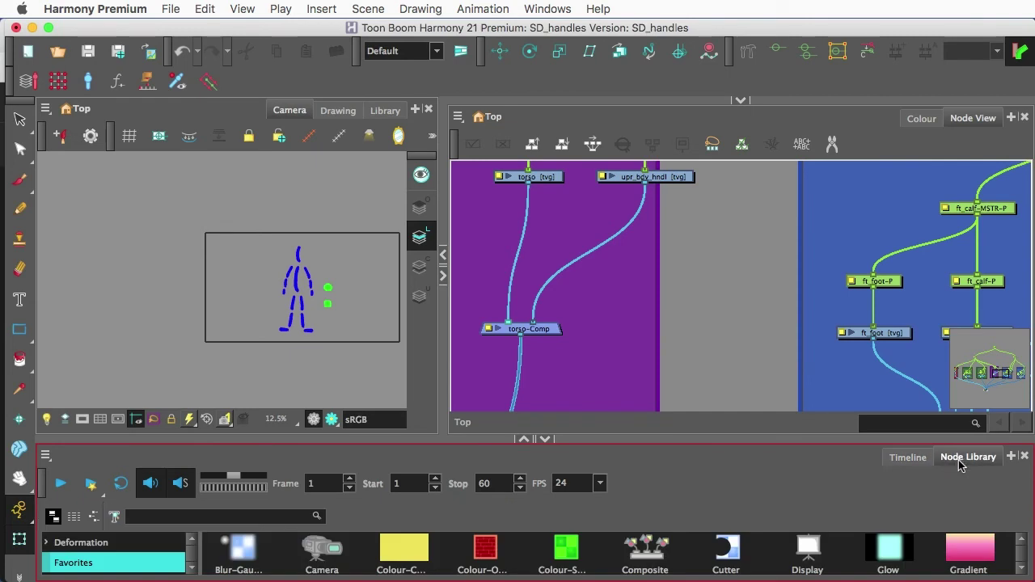
left_click(208, 515)
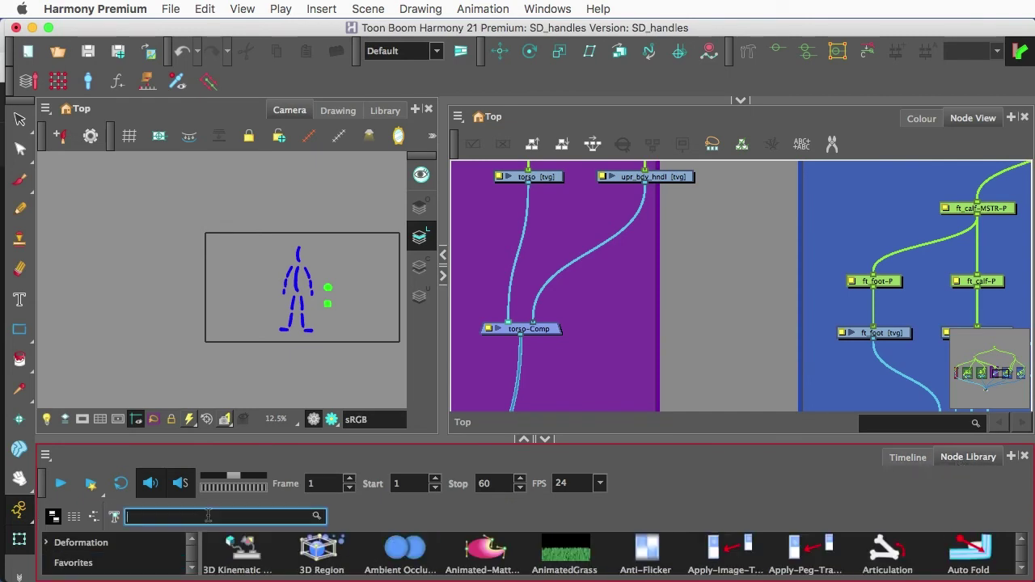
type("visi")
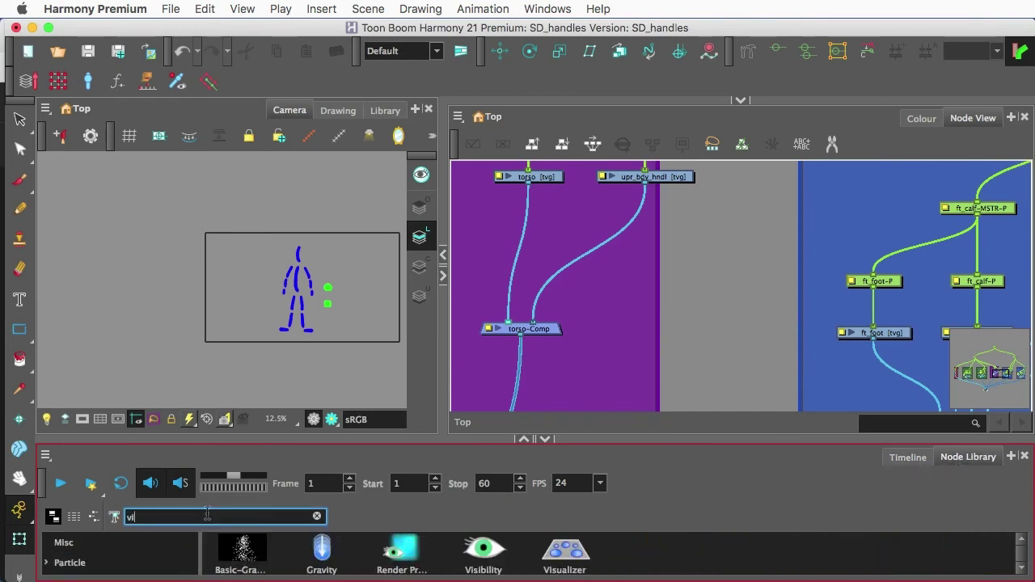
left_click(240, 550)
left_click_drag(240, 550, 745, 276)
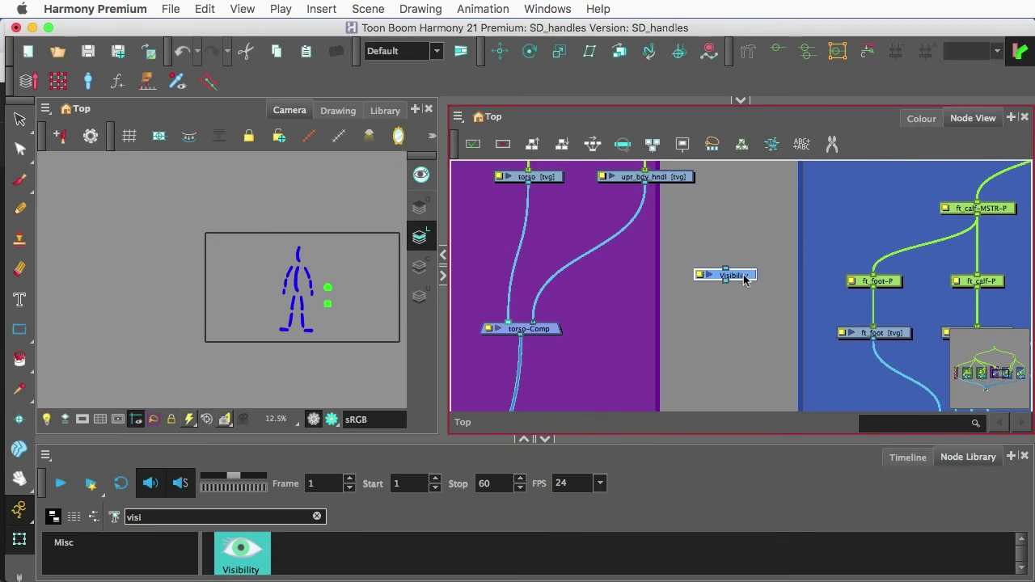
Insert the Visibility node into the connection between upr_bdy_hndl and torso-Comp.
scroll(746, 276, "down", 3)
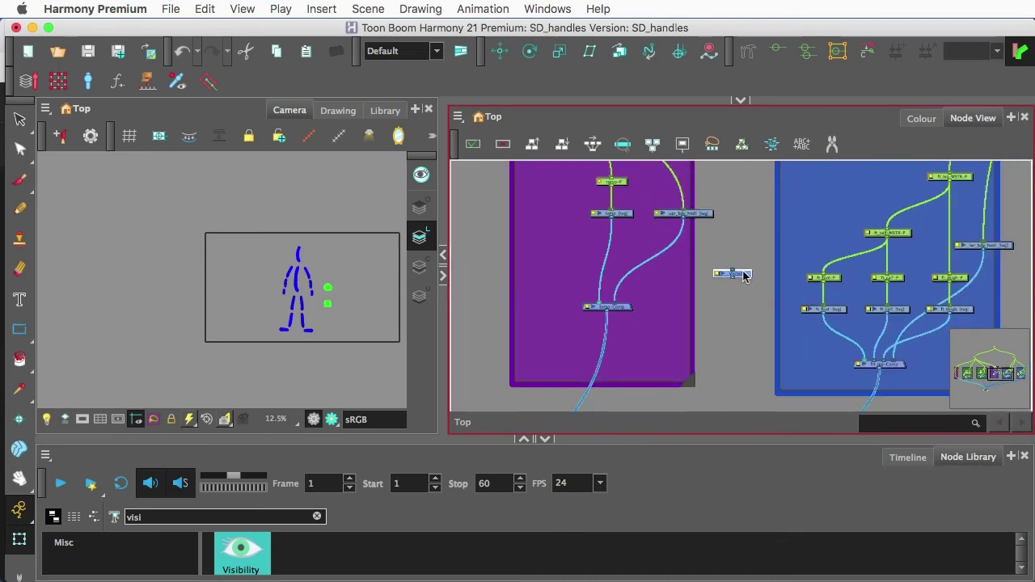
scroll(745, 277, "up", 3)
left_click_drag(746, 276, 674, 260)
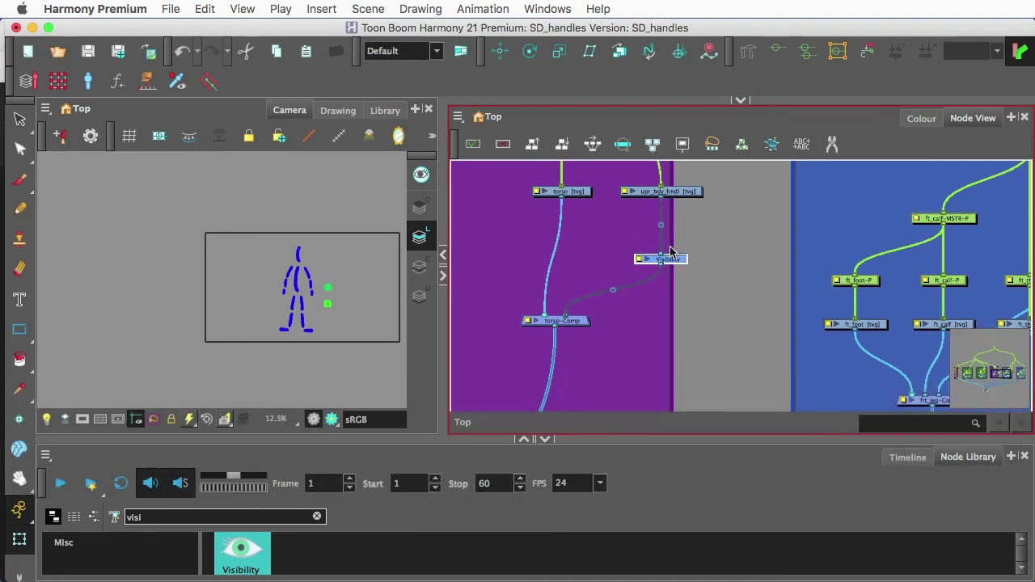
Turn off Soft Render in the properties of the Visibility node below upr_bdy_hndl.
scroll(671, 248, "up", 3)
double_click(672, 272)
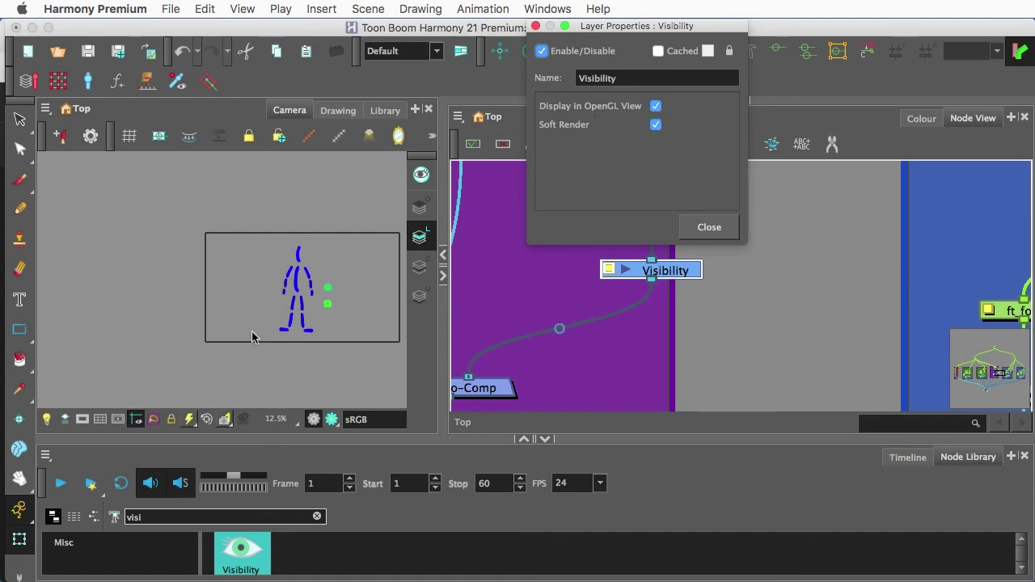
left_click(655, 126)
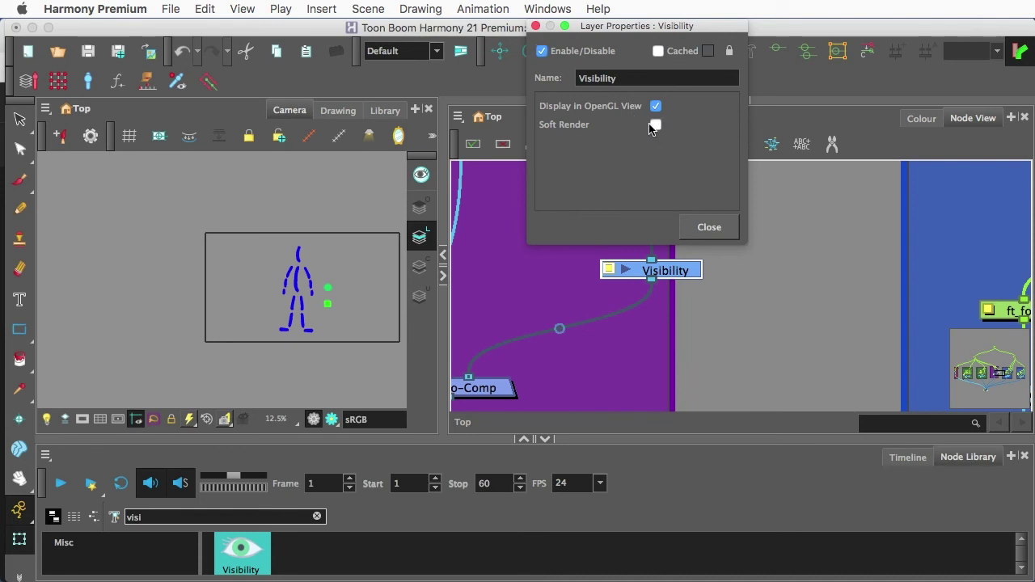
left_click(536, 28)
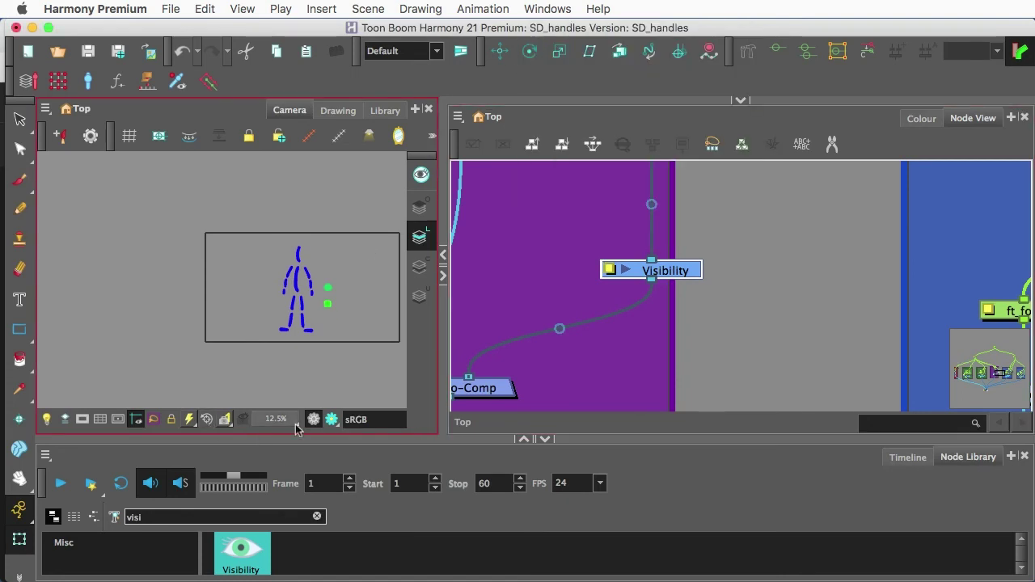
Switch the camera view to Render View to check whether the upper-body handle is hidden in the render.
left_click(323, 424)
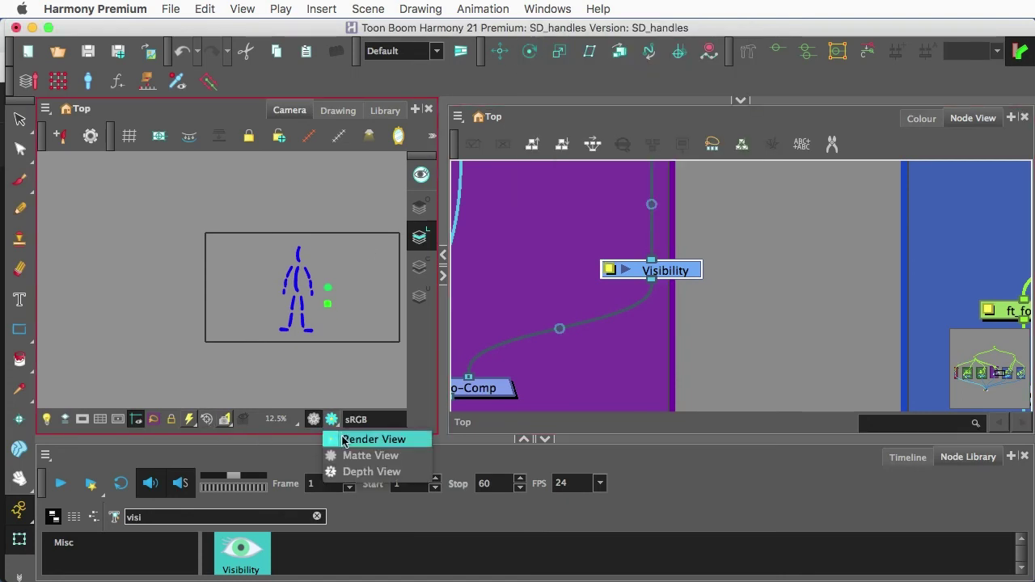
left_click(343, 438)
scroll(330, 306, "up", 2)
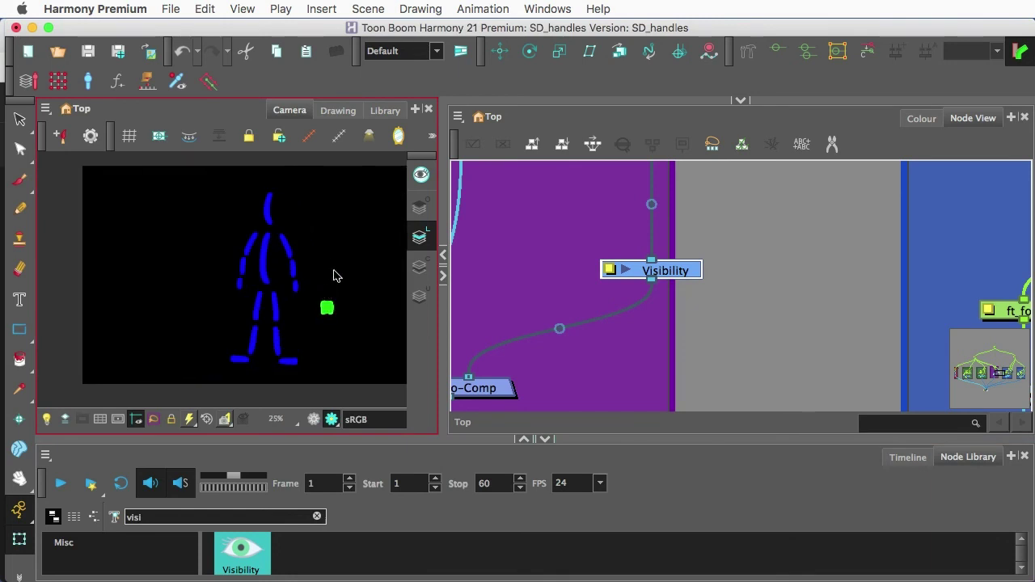
Duplicate the Torso group's Visibility node and insert the copy into the connection below lwr_bdy_hndl in the Front Leg group.
scroll(337, 271, "down", 4)
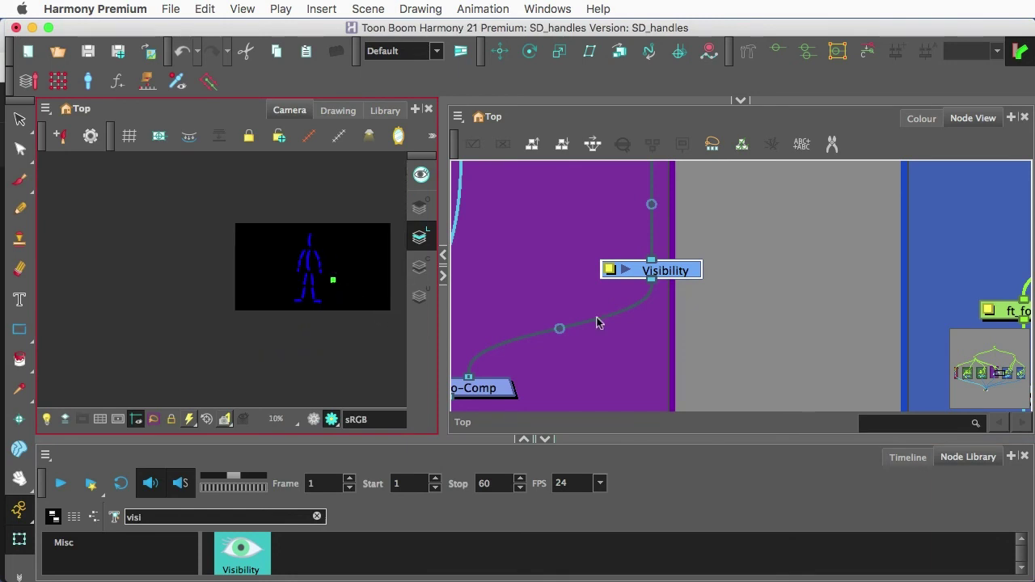
scroll(717, 291, "down", 6)
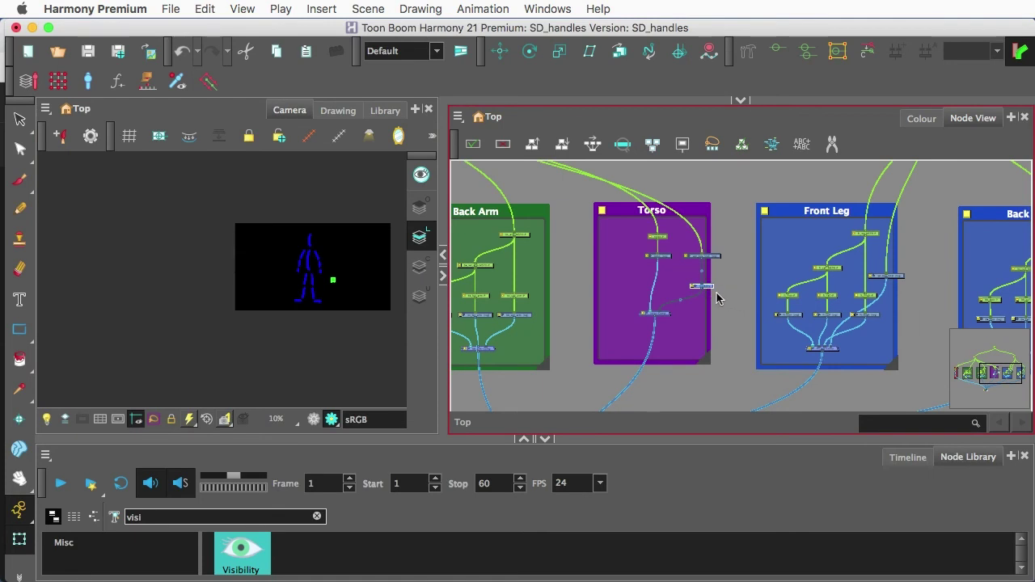
key("super+c")
left_click_drag(926, 270, 727, 272)
scroll(687, 276, "up", 5)
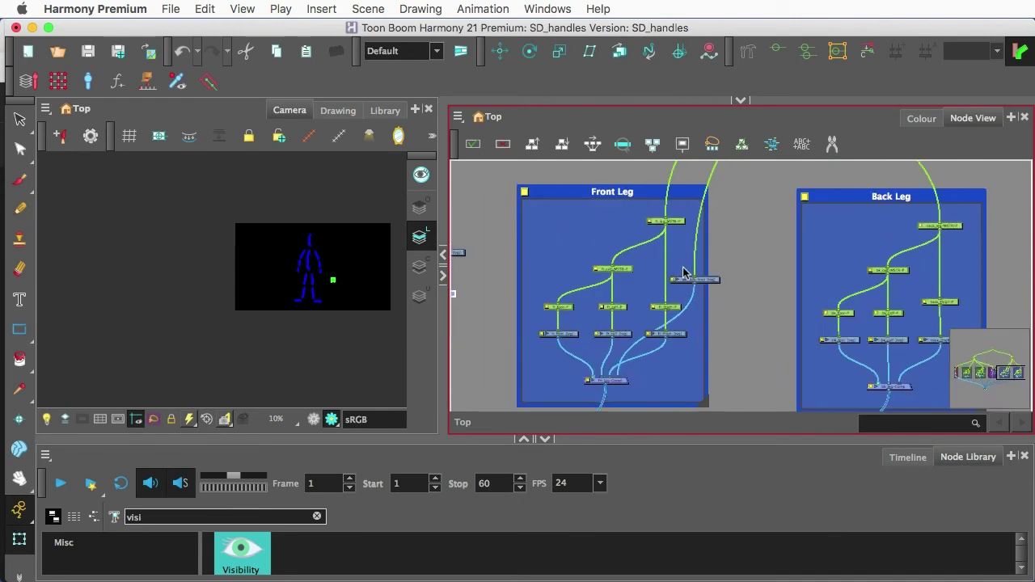
scroll(713, 278, "up", 2)
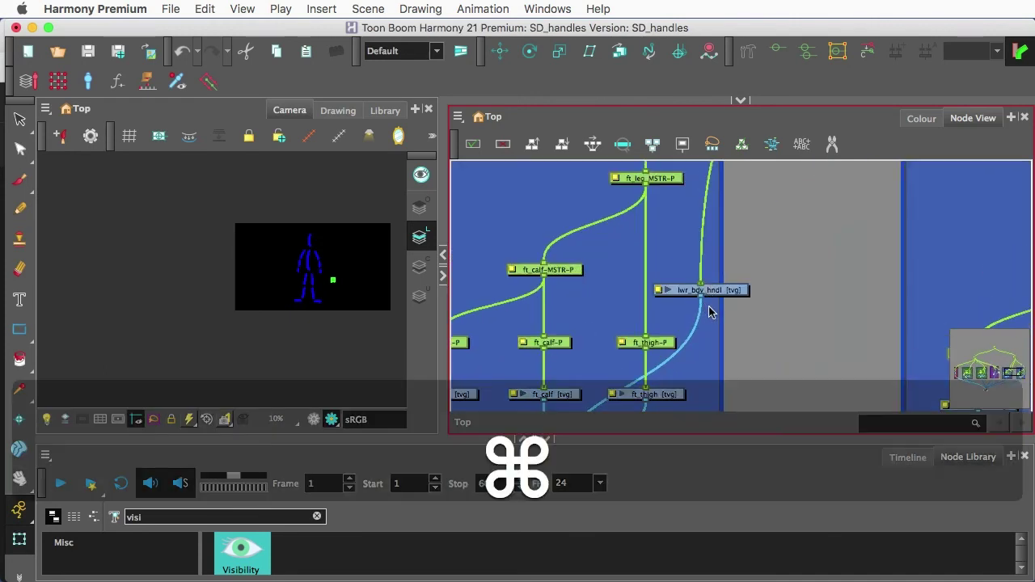
key("super+v")
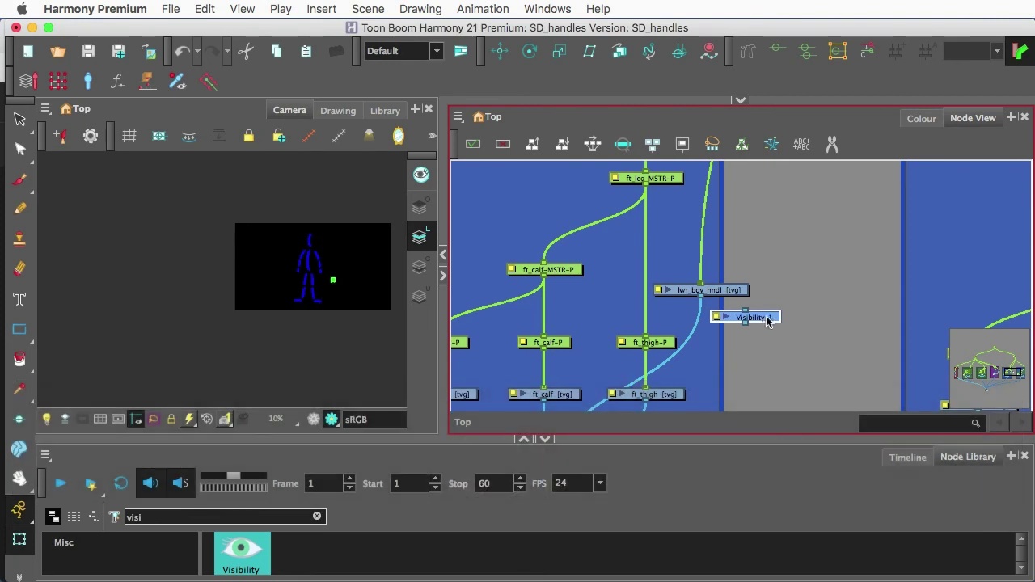
left_click_drag(768, 321, 722, 321)
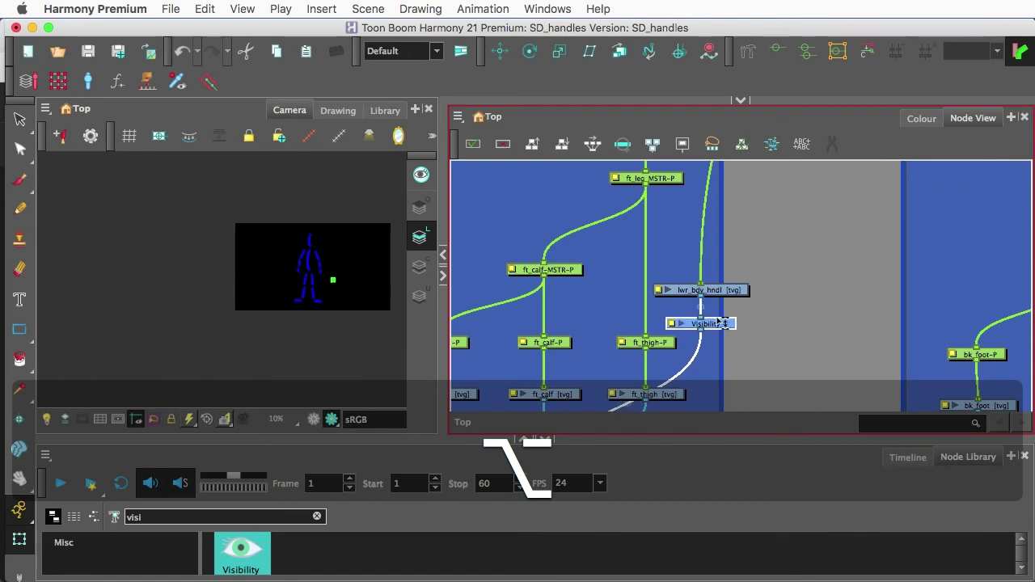
left_click_drag(722, 321, 726, 326)
Check whether both body handles are hidden in the camera's Render View, and return to OpenGL View.
scroll(315, 300, "up", 3)
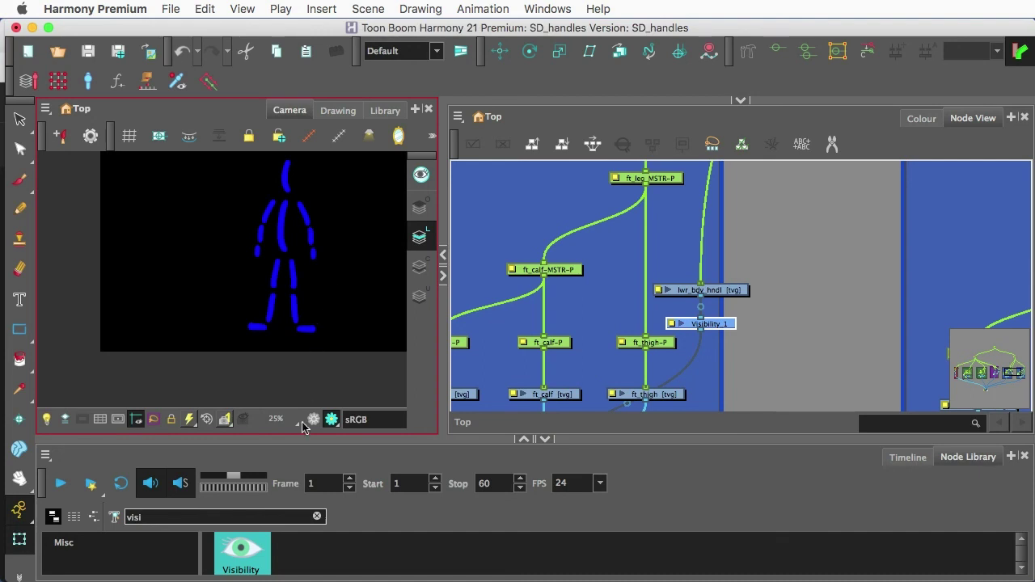
left_click(314, 419)
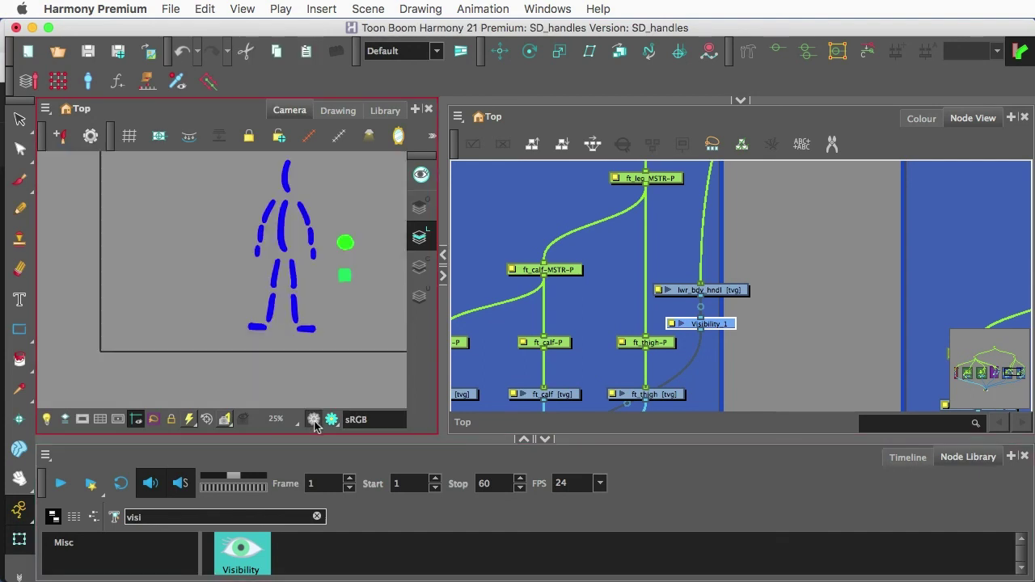
left_click(316, 379)
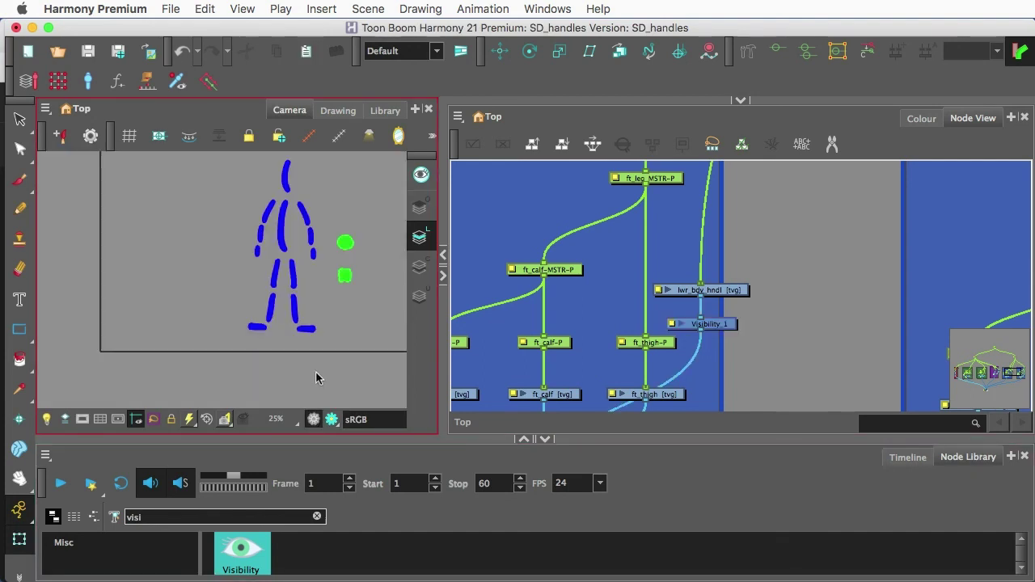
key("1")
key("2")
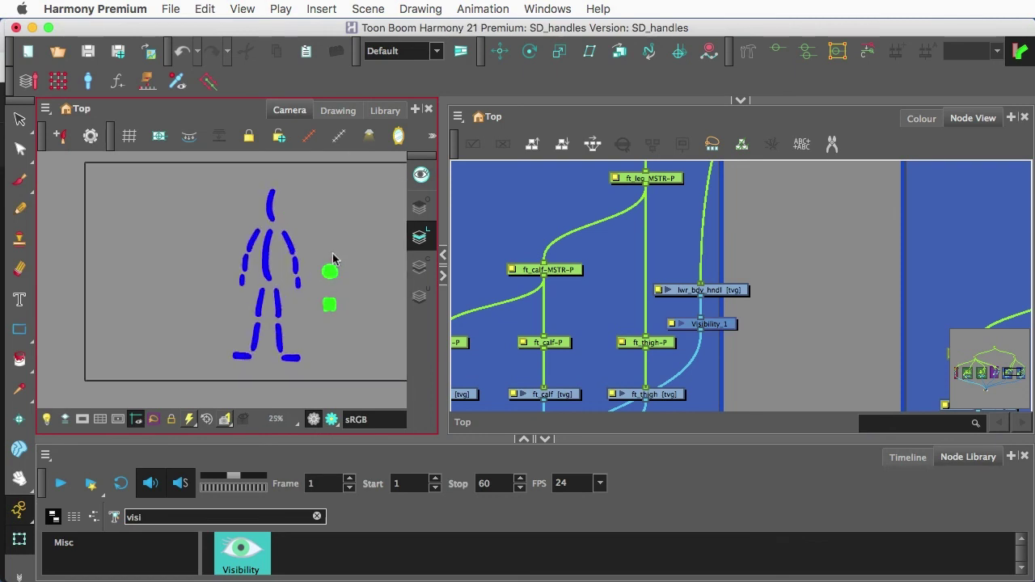
Select the upper body through its green circle handle and rotate it to lean backward about the waist.
left_click(181, 457)
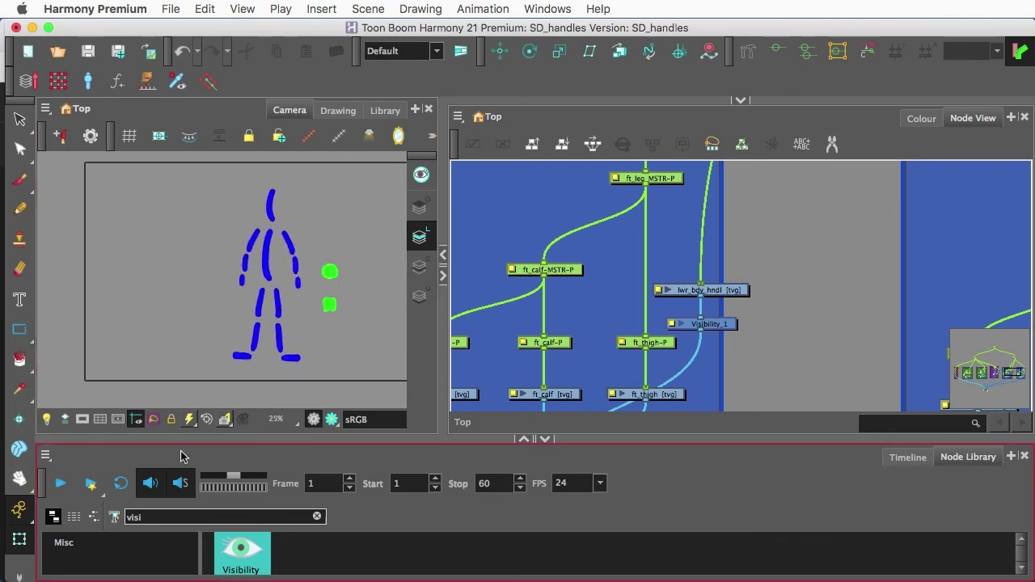
scroll(662, 297, "down", 4)
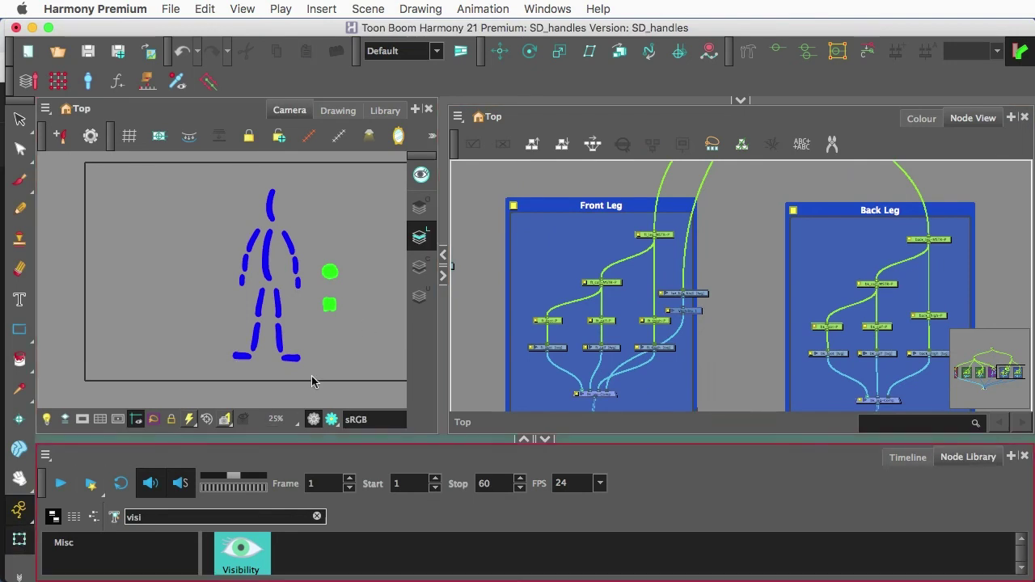
left_click(330, 273)
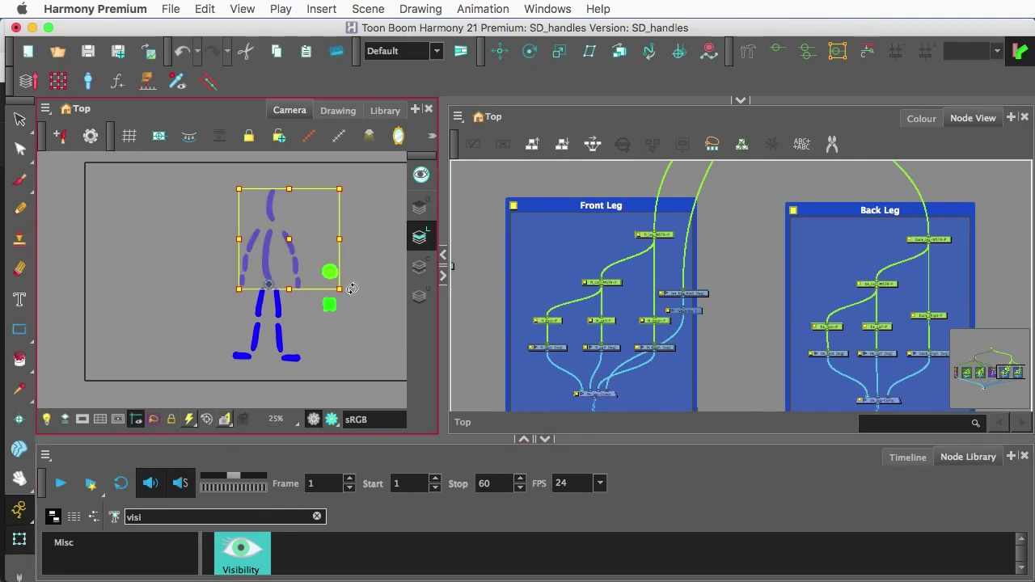
left_click_drag(352, 289, 334, 262)
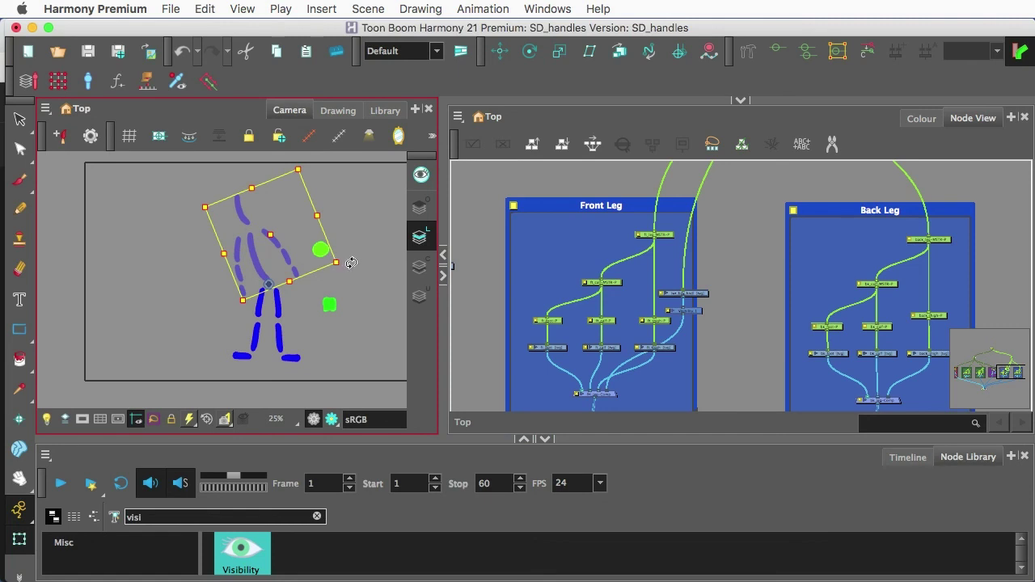
Rotate the front forearm and the whole front arm upward by stepping from the hand up to each parent peg.
left_click(218, 309)
left_click(243, 296)
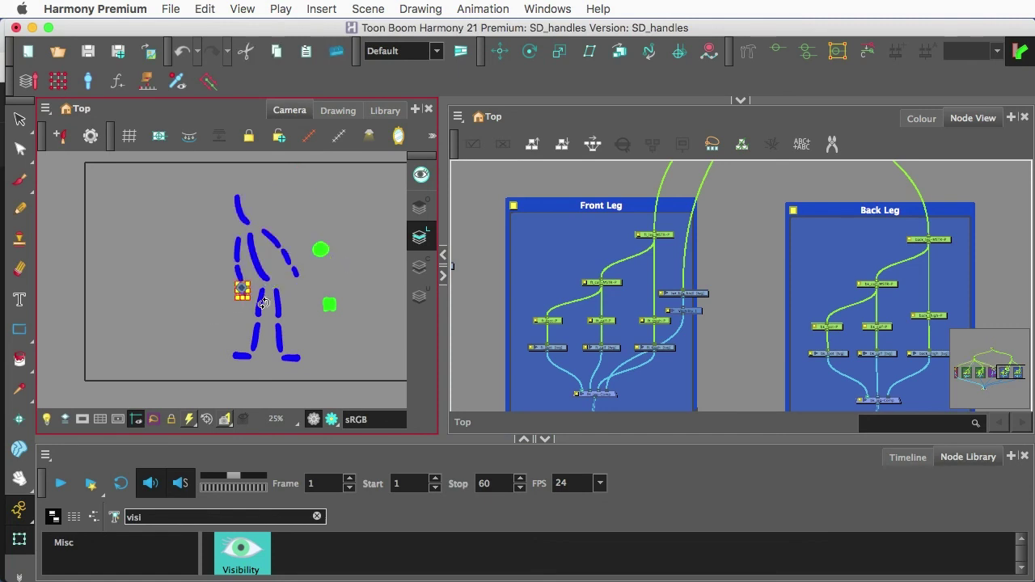
key("b")
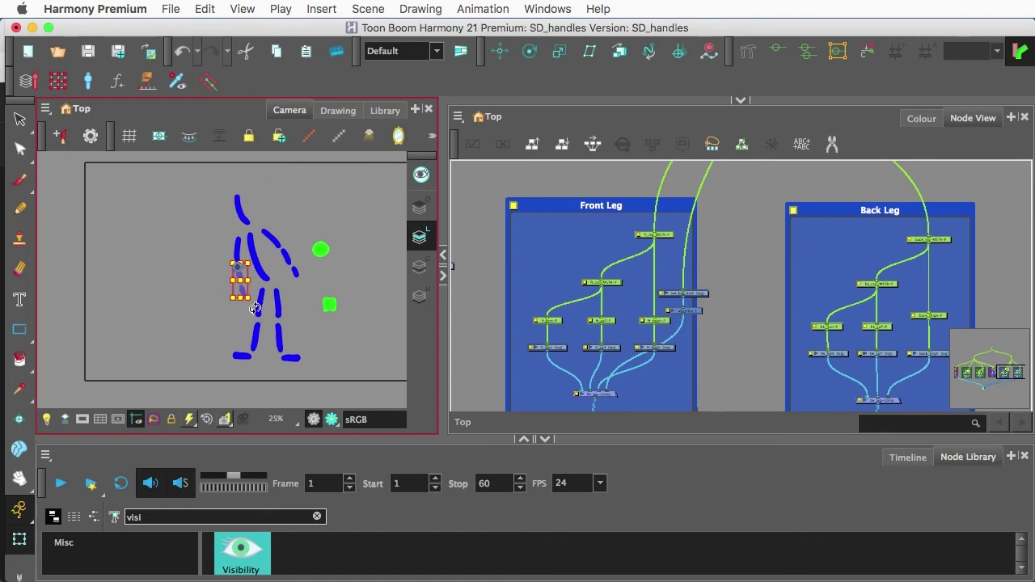
left_click_drag(253, 310, 204, 272)
key("b")
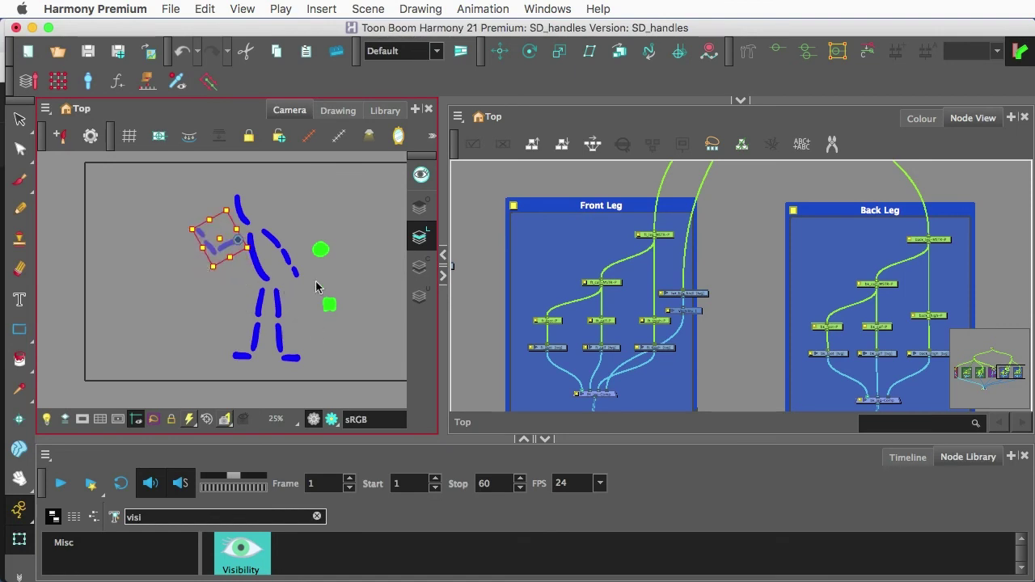
Select the upper body's parent peg and rotate the upper body forward to an upright pose.
key("b")
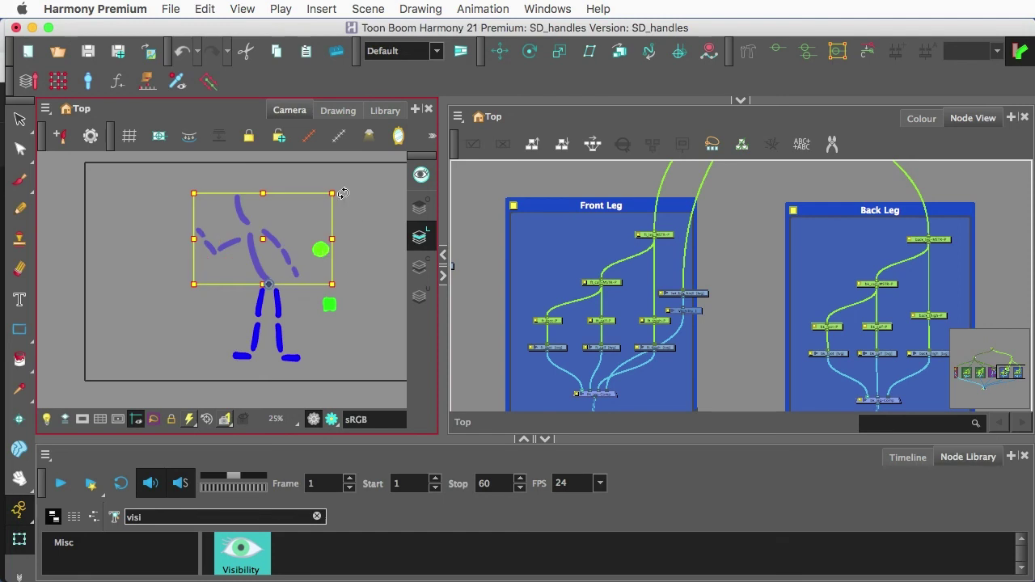
left_click_drag(356, 194, 379, 220)
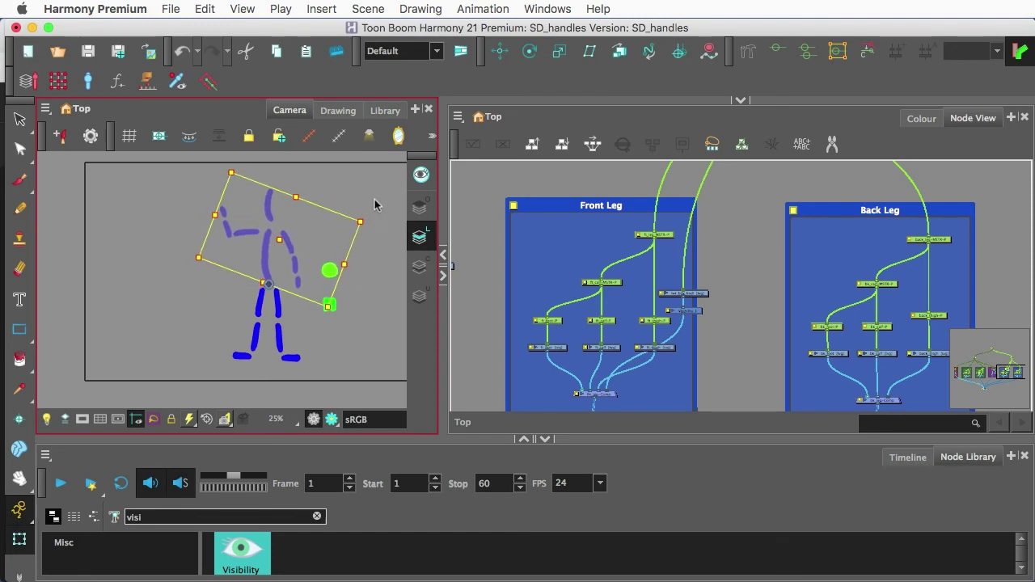
left_click(374, 201)
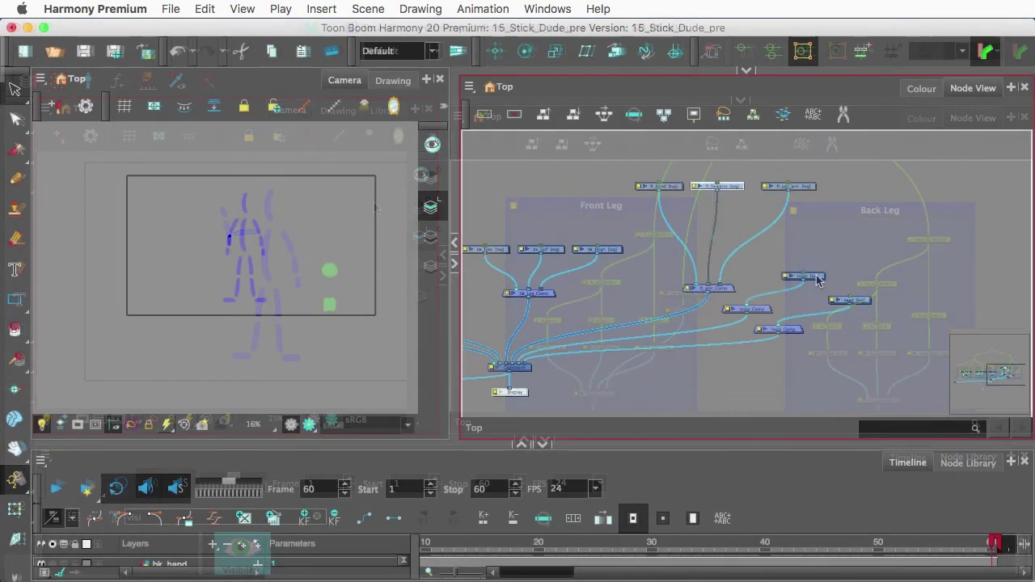
In the 15_Stick_Dude_pre scene, space out the torso and head drawing nodes and the torso composite.
left_click_drag(755, 300, 860, 305)
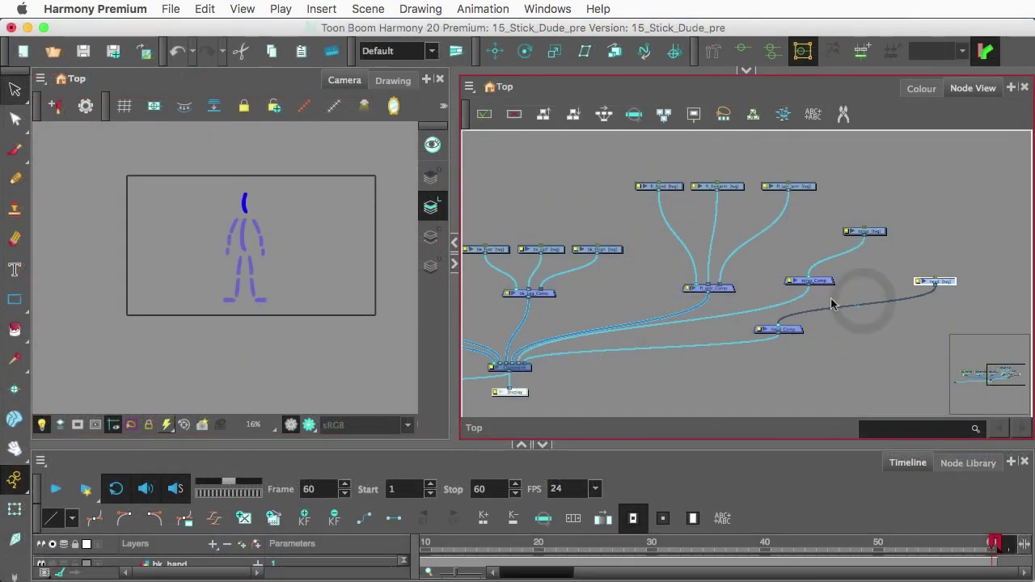
left_click(552, 302)
left_click_drag(596, 305, 762, 275)
left_click_drag(561, 309, 765, 292)
Add individual parent pegs to the ft_foot, ft_calf and ft_thigh drawings.
scroll(620, 283, "up", 3)
scroll(620, 277, "down", 2)
left_click_drag(497, 180, 730, 249)
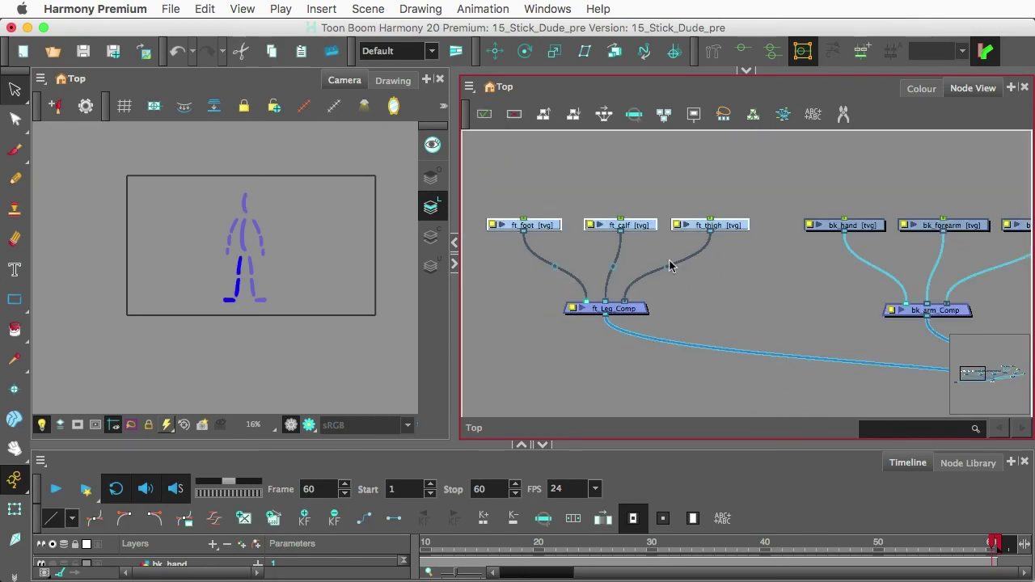
key("shift+super+p")
left_click(730, 281)
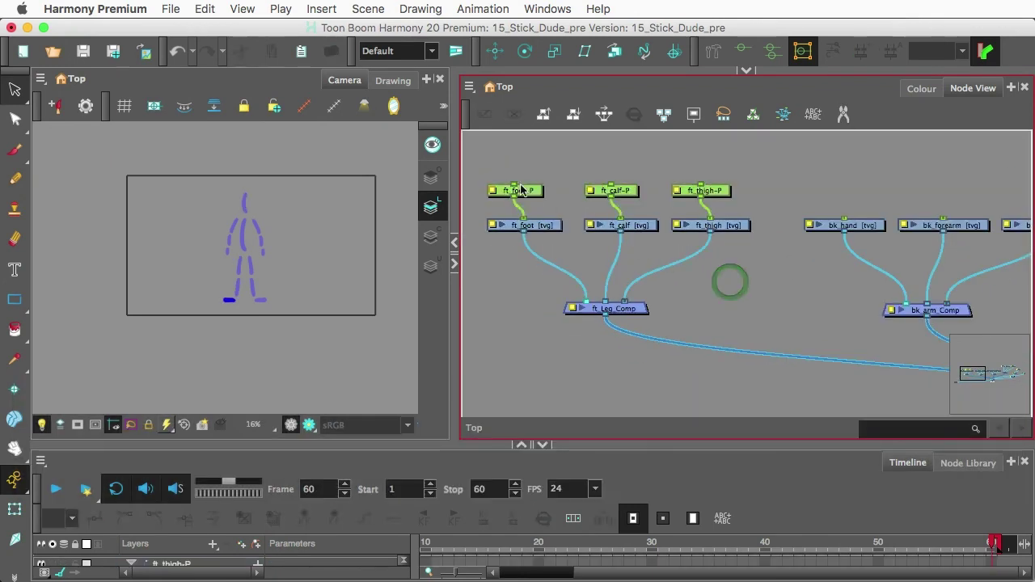
With the Translate tool, place the pivot of ft_foot-P at the front ankle.
left_click(521, 190)
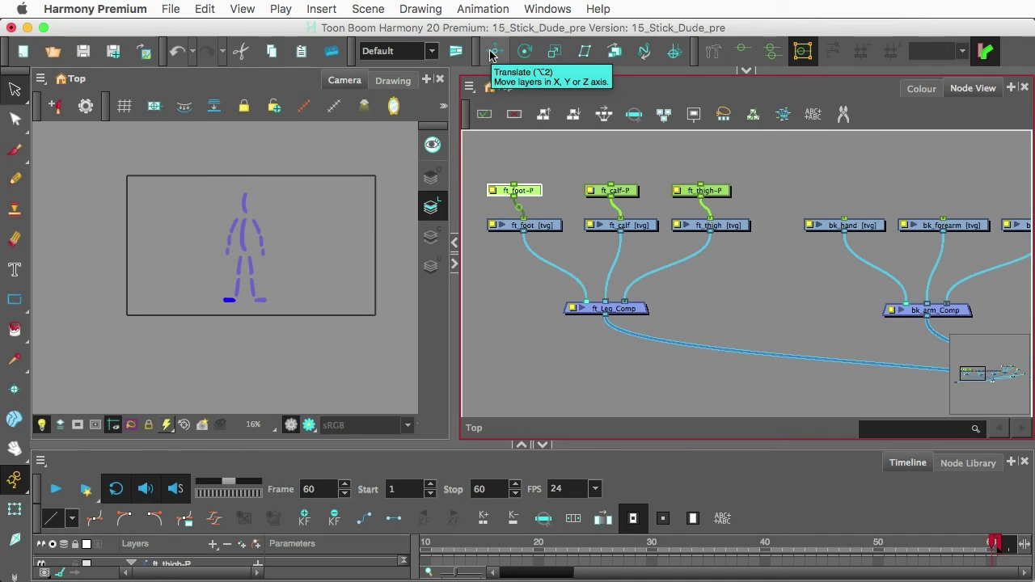
left_click(492, 56)
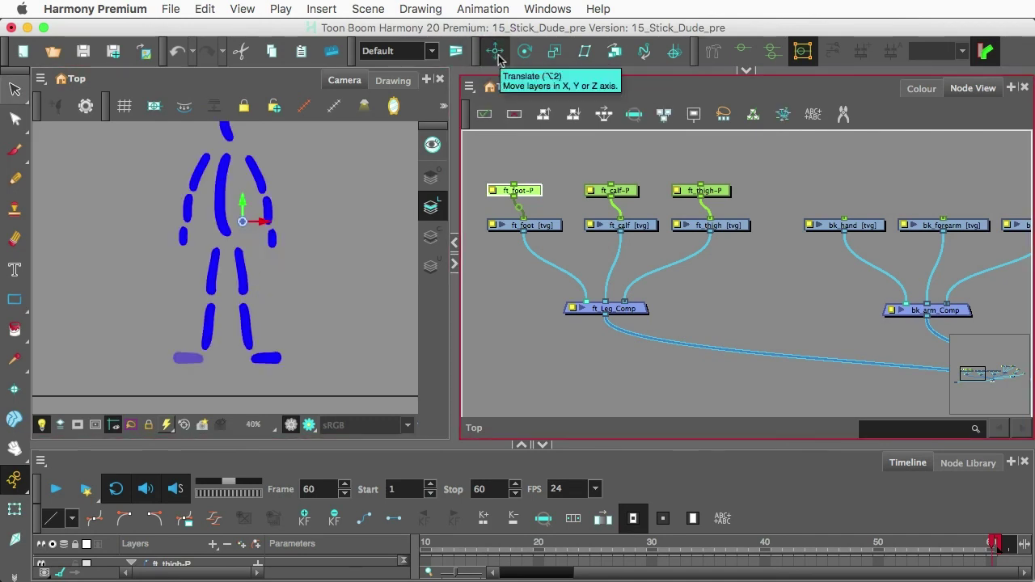
left_click(545, 9)
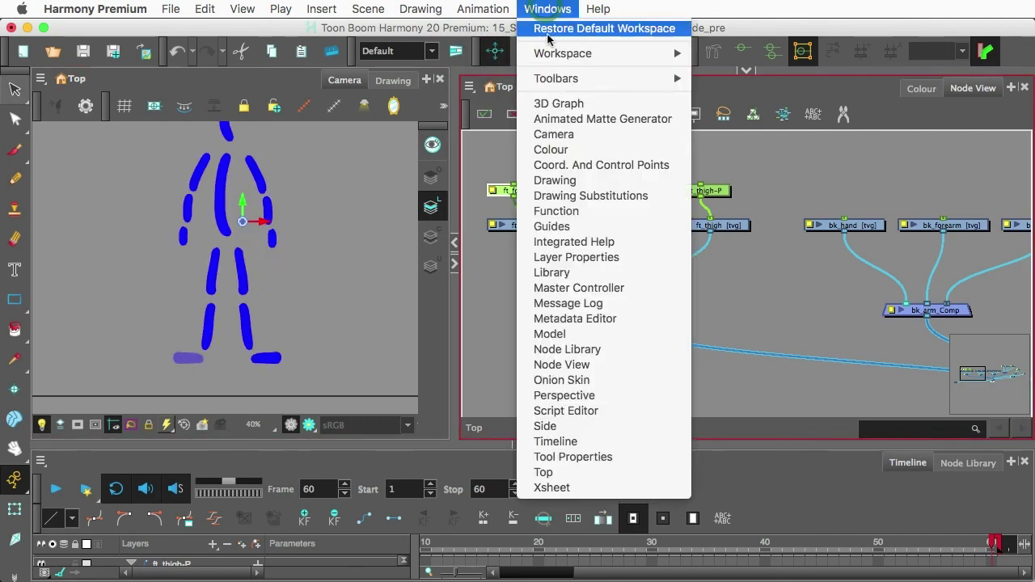
left_click(539, 8)
left_click_drag(242, 221, 200, 360)
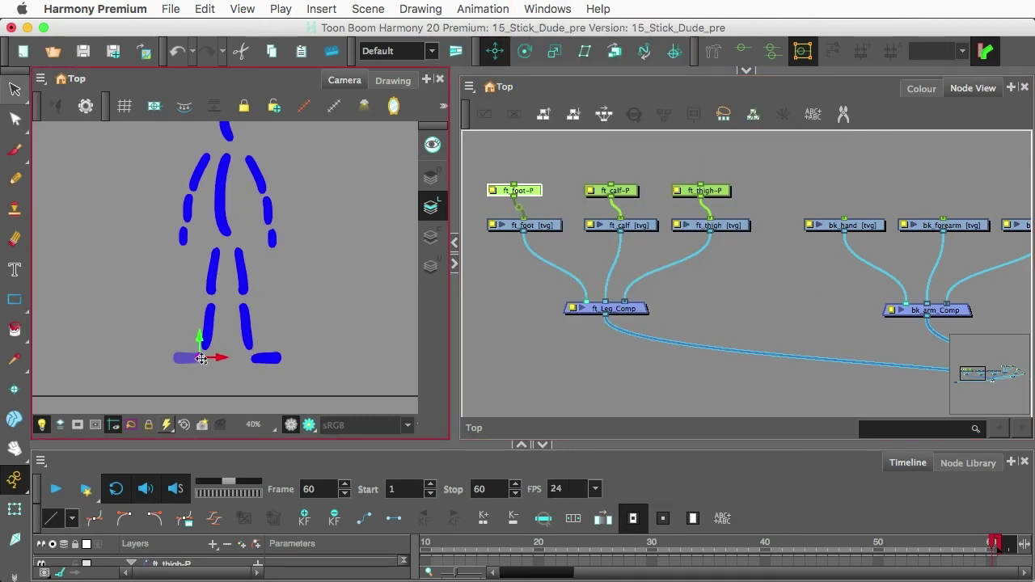
Place the pivot of ft_calf-P at the front knee and the pivot of ft_thigh-P at the hip.
left_click(208, 328)
left_click_drag(241, 218, 211, 299)
left_click(704, 190)
left_click_drag(243, 220, 222, 242)
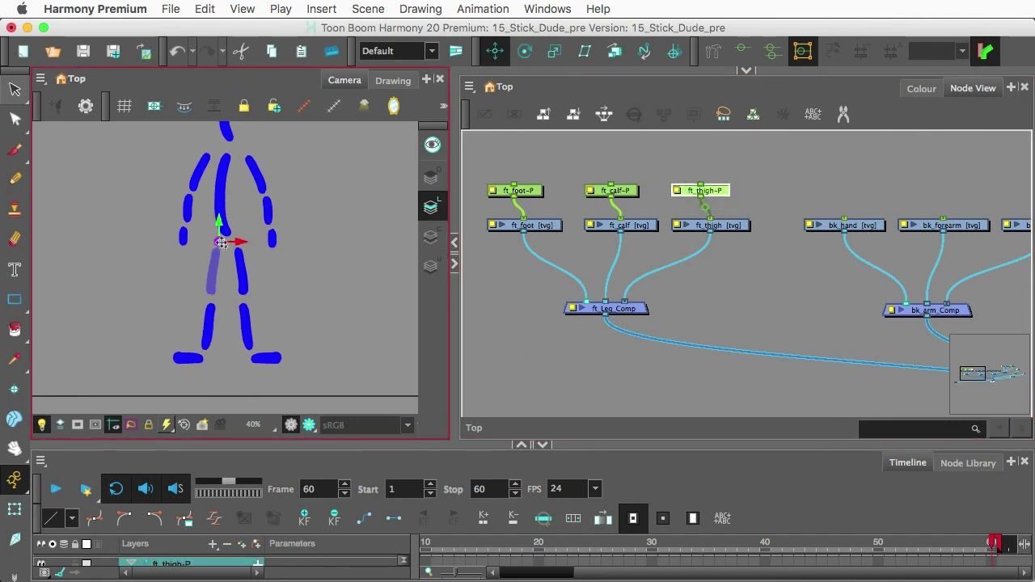
Add parent pegs to bk_hand, bk_forearm and bk_upr_arm, and place the pivot of bk_hand-P at the wrist.
left_click_drag(783, 229, 558, 287)
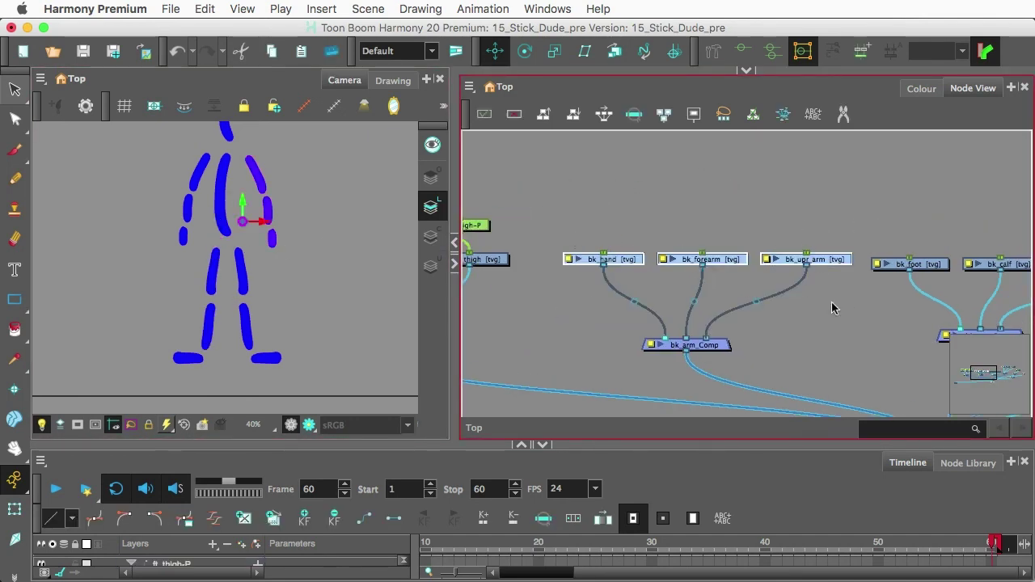
left_click(683, 201)
left_click(602, 225)
mouse_move(242, 220)
left_mouse_down()
mouse_move(272, 228)
mouse_move(264, 198)
mouse_move(247, 214)
left_mouse_up()
left_click(710, 225)
left_click(611, 224)
scroll(281, 234, "up", 5)
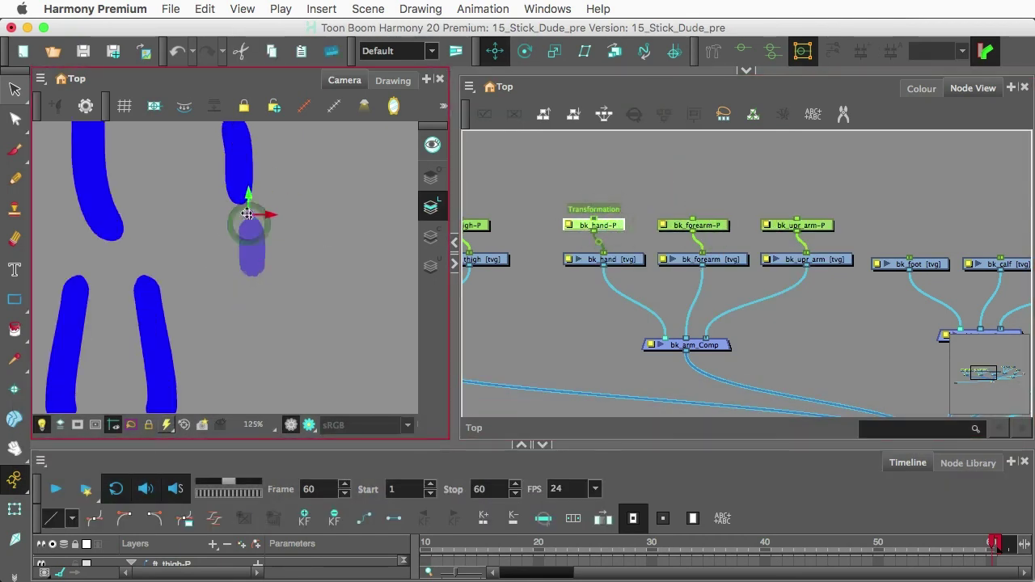
scroll(364, 225, "down", 3)
Place the pivot of bk_forearm-P at the elbow and the pivot of bk_upr_arm-P at the shoulder.
left_click(704, 224)
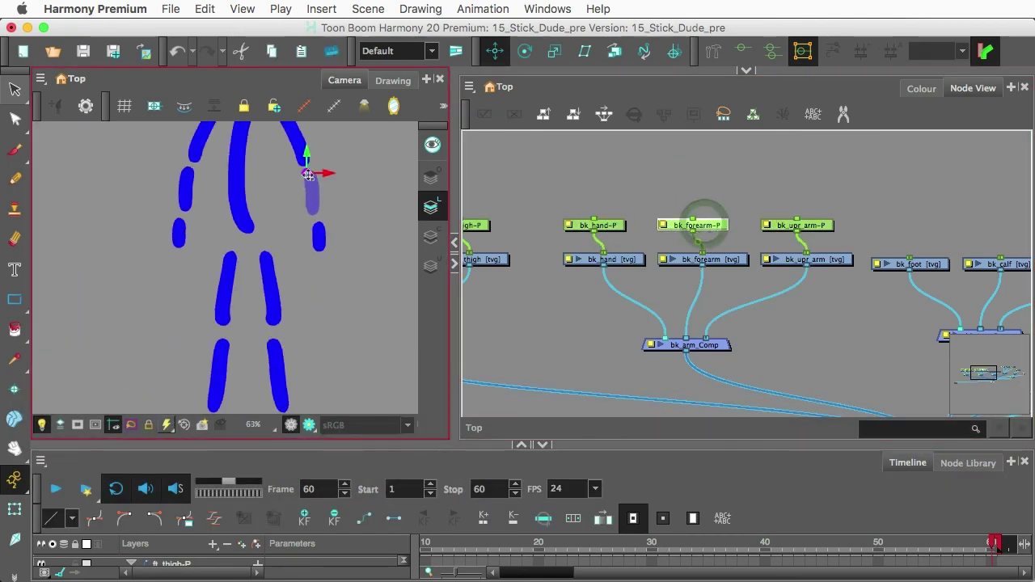
left_click(801, 226)
scroll(324, 207, "down", 5)
Add individual parent pegs to the bk_foot, bk_calf and bk_thigh drawings.
left_click_drag(365, 205, 193, 210)
left_click_drag(920, 217, 832, 285)
key("super+p")
left_click(714, 175)
Place the pivots of the back foot, calf and thigh pegs at the ankle, knee and hip.
left_click(614, 228)
left_click_drag(195, 246, 201, 314)
left_click(705, 228)
left_click_drag(194, 246, 198, 282)
left_click(798, 228)
left_click_drag(195, 245, 194, 256)
left_click(720, 195)
Add individual parent pegs to the ft_hand, ft_forearm and ft_upr_arm drawings.
left_click_drag(793, 186, 589, 236)
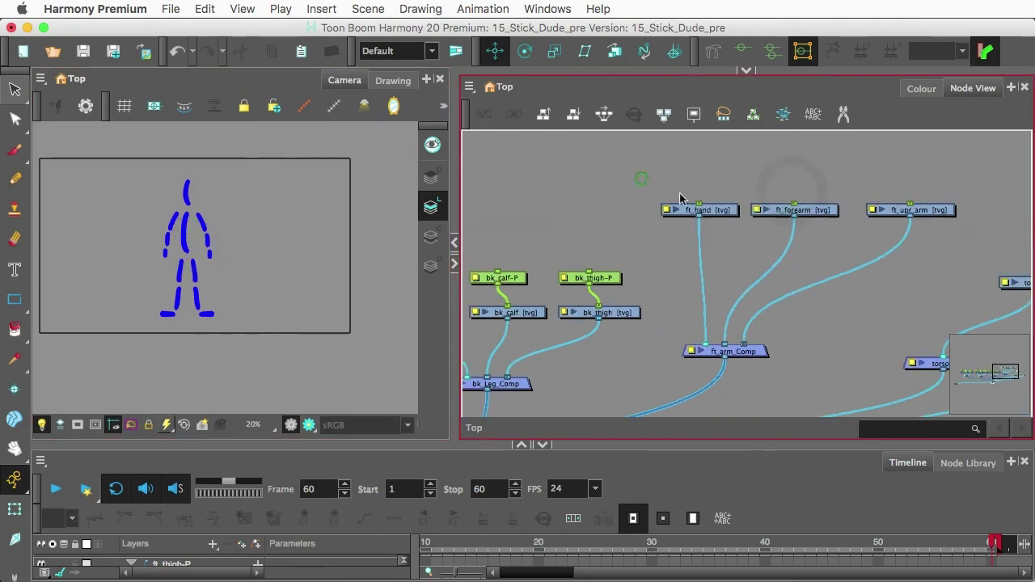
left_click_drag(641, 179, 929, 248)
key("shift+super+p")
Place the pivots of the front hand, forearm and upper arm pegs at the wrist, elbow and shoulder.
left_click(912, 177)
left_click(859, 145)
left_click(917, 172)
left_click_drag(194, 246, 168, 248)
left_click(796, 175)
left_click(705, 175)
left_click(642, 233)
Add individual parent pegs to the torso and head drawings.
left_click_drag(885, 275, 511, 256)
left_click_drag(631, 227, 831, 368)
key("super+p")
left_click(836, 310)
left_click_drag(777, 310, 790, 294)
Place the head peg's pivot at the neck and the torso peg's pivot at the base of the torso.
left_click_drag(194, 245, 188, 208)
left_click(663, 229)
left_click_drag(195, 246, 195, 215)
key("super+z")
Move the ft_thigh-P peg up above the other front leg pegs.
scroll(692, 279, "down", 5)
left_click_drag(548, 283, 815, 268)
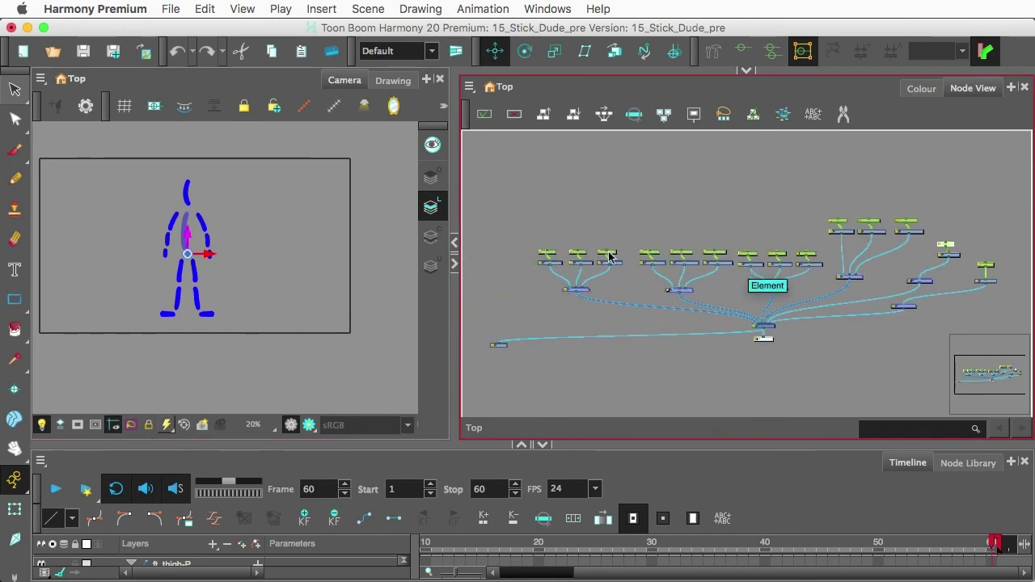
scroll(579, 257, "up", 5)
left_click_drag(650, 247, 654, 158)
Add a shared parent peg above ft_foot-P and ft_calf-P and place its pivot at the front knee.
scroll(522, 231, "up", 4)
left_click_drag(527, 231, 655, 238)
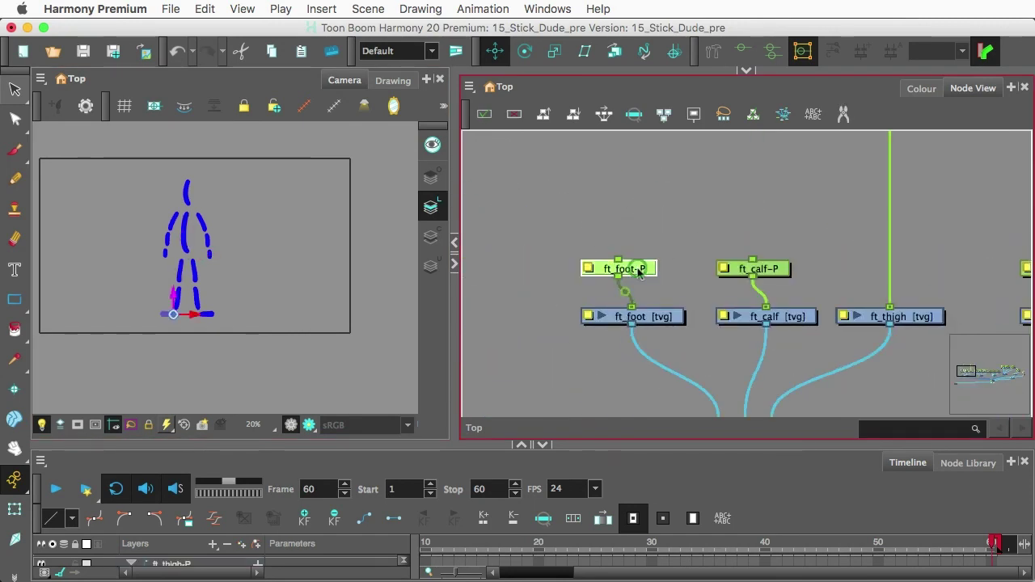
left_click_drag(582, 213, 793, 282)
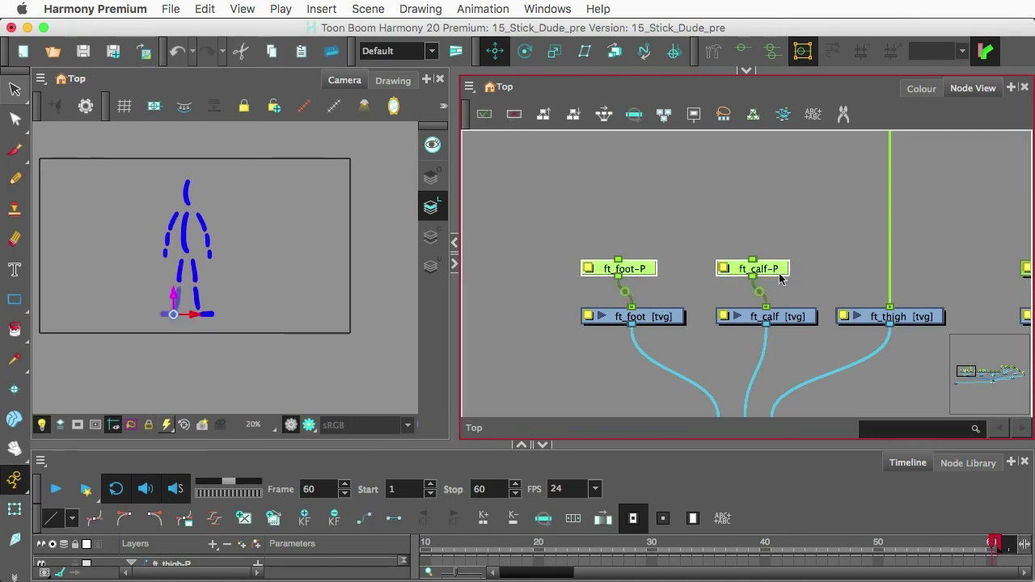
key("super+p")
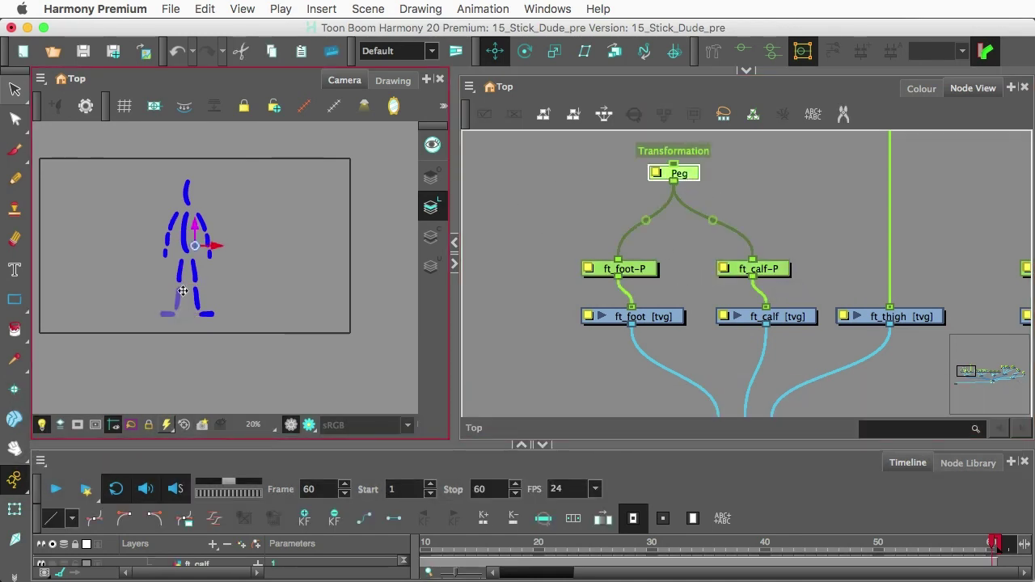
left_click_drag(195, 246, 178, 283)
Connect the shared foot-and-calf peg beneath ft_thigh-P.
left_click_drag(707, 188, 756, 184)
scroll(756, 199, "down", 3)
scroll(720, 220, "right", 6)
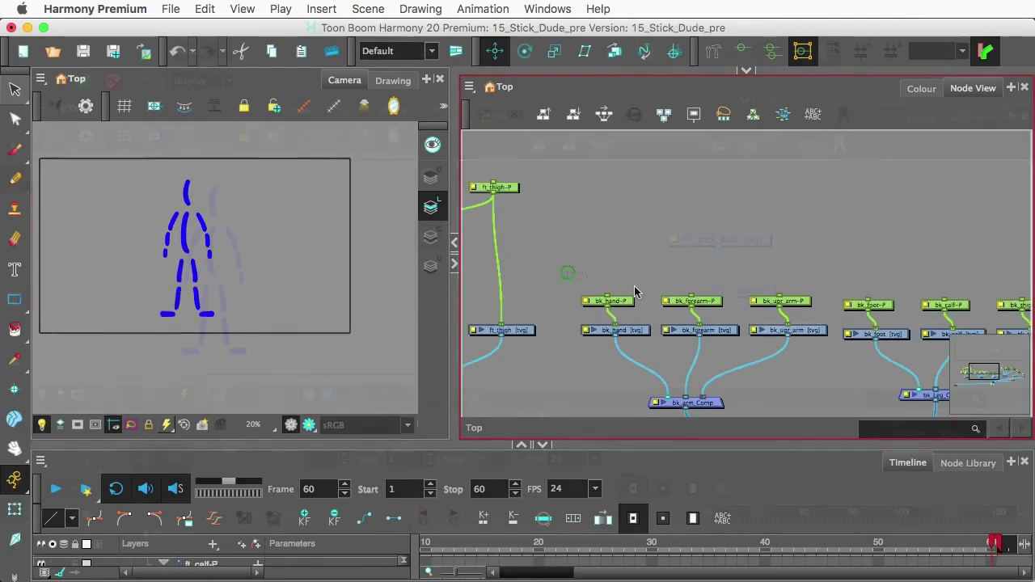